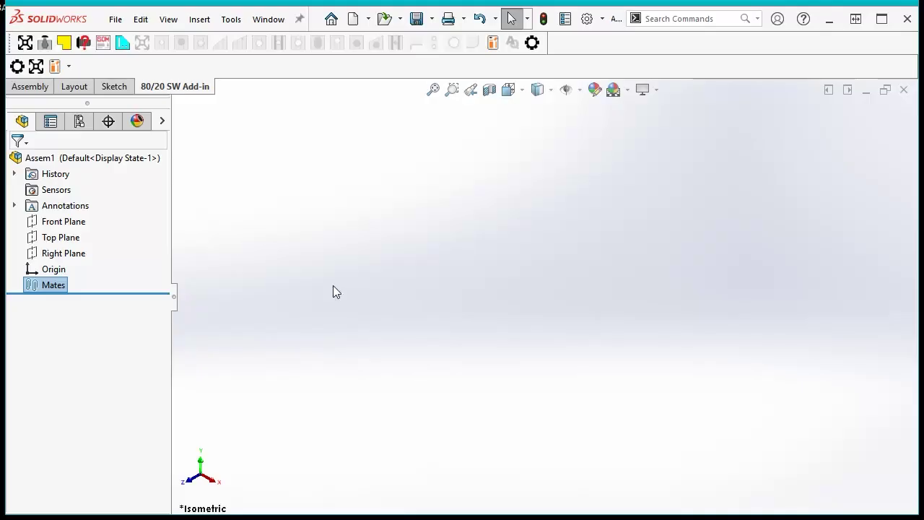
Insert a 10 in long 15-series 1515 T-slotted extrusion, then open it with Open Part in Position.
left_click(28, 44)
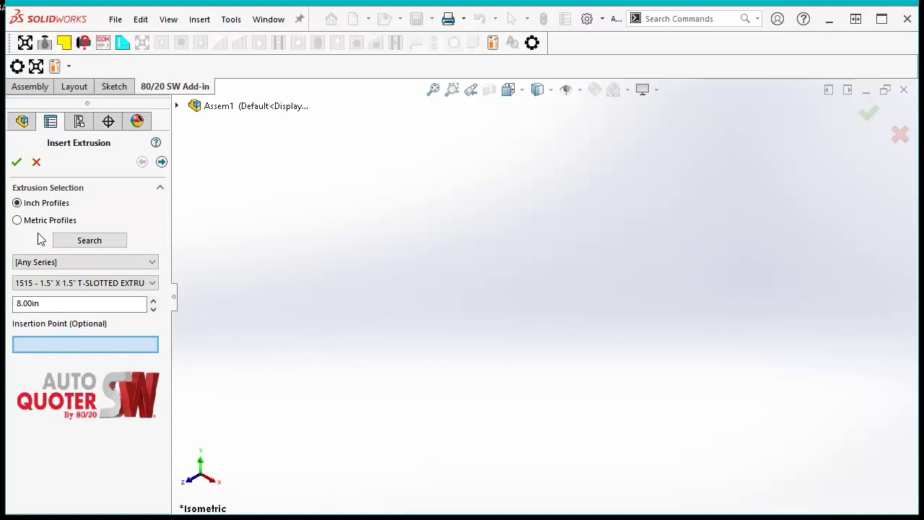
left_click(50, 262)
left_click(52, 283)
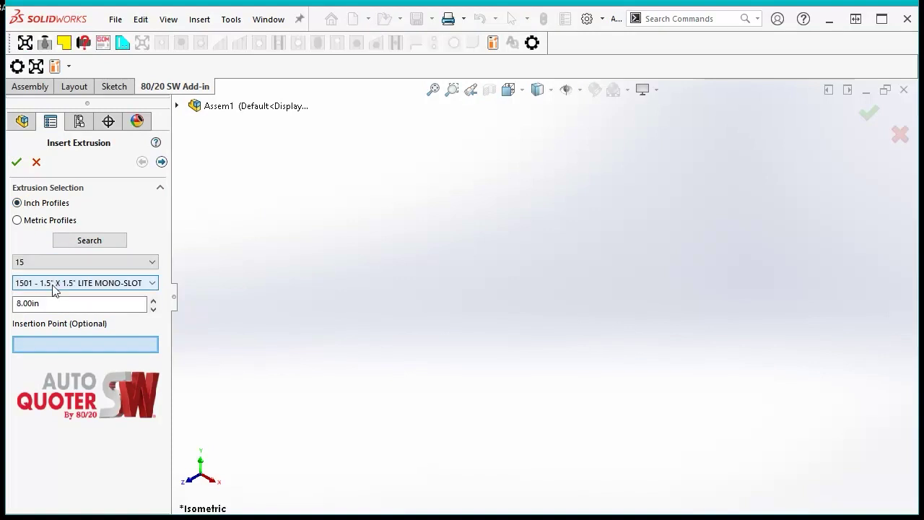
left_click(52, 286)
left_click(43, 437)
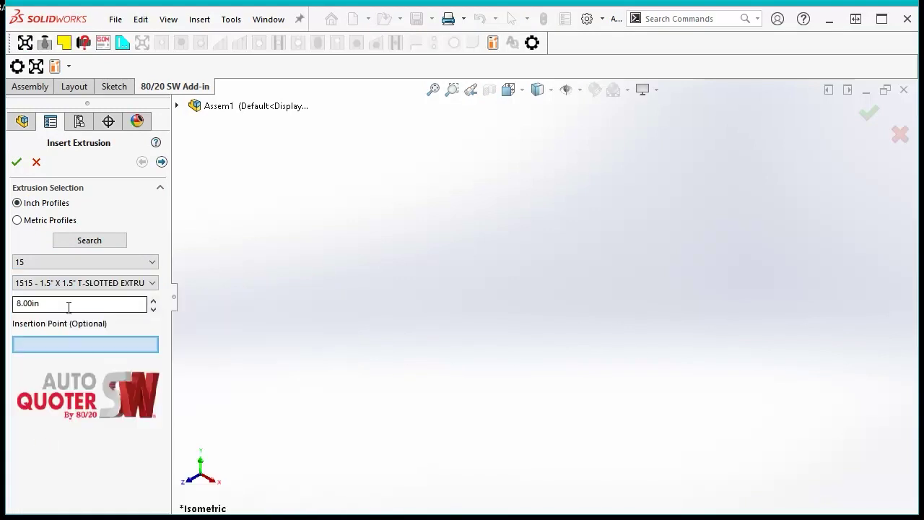
left_click_drag(68, 307, 3, 303)
type("10")
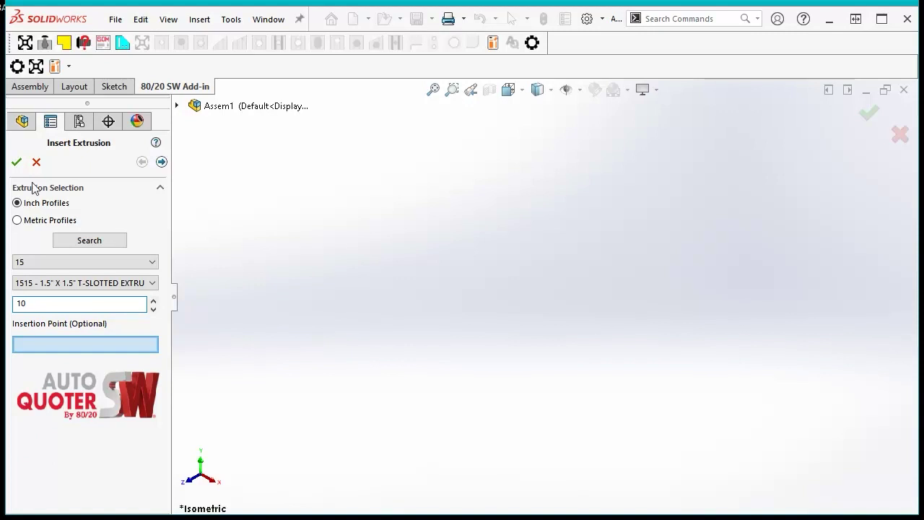
left_click(16, 161)
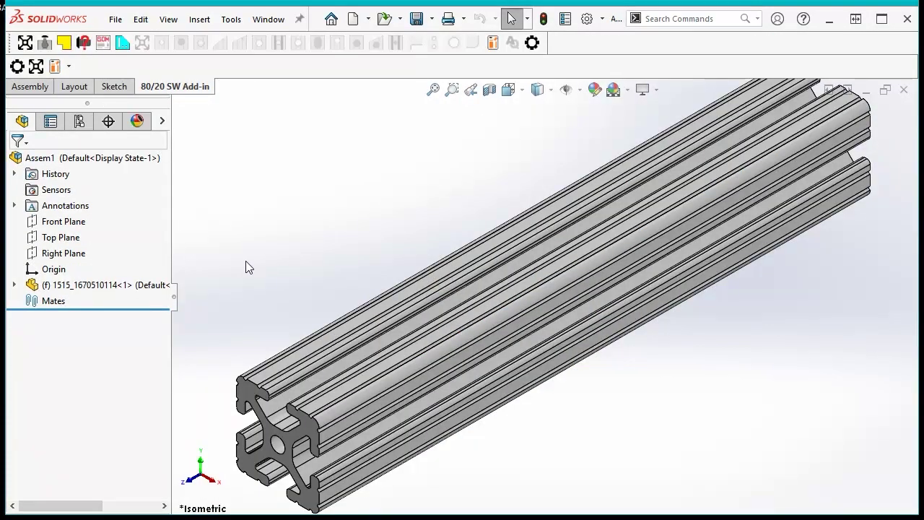
right_click(112, 289)
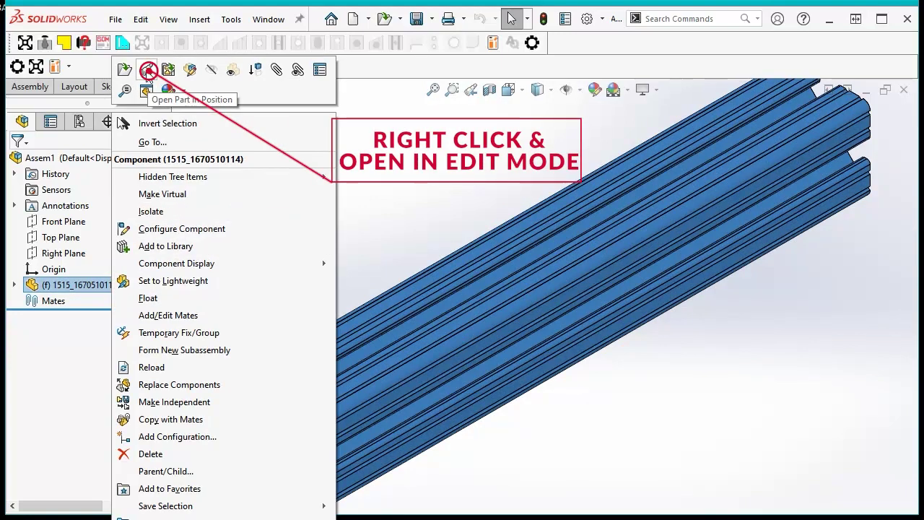
left_click(146, 70)
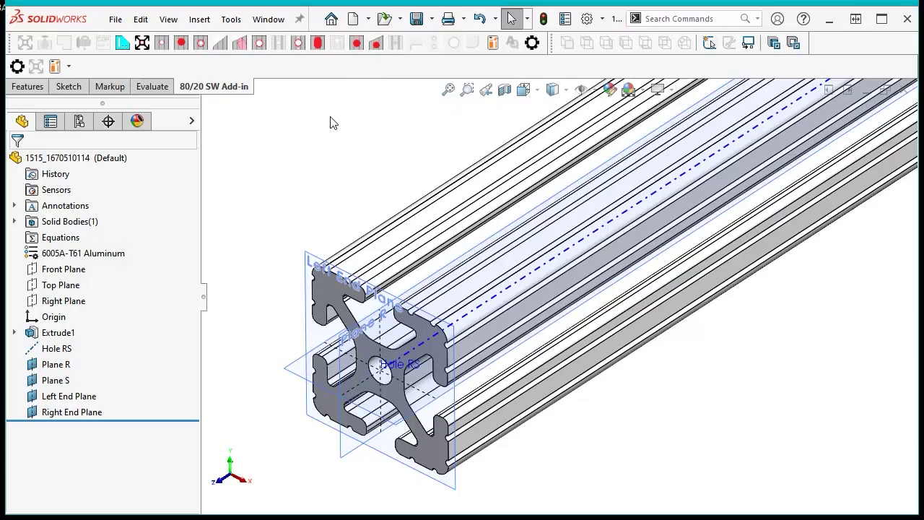
Add a 7/16-14 End Tap to the left end face of the extrusion.
left_click(143, 46)
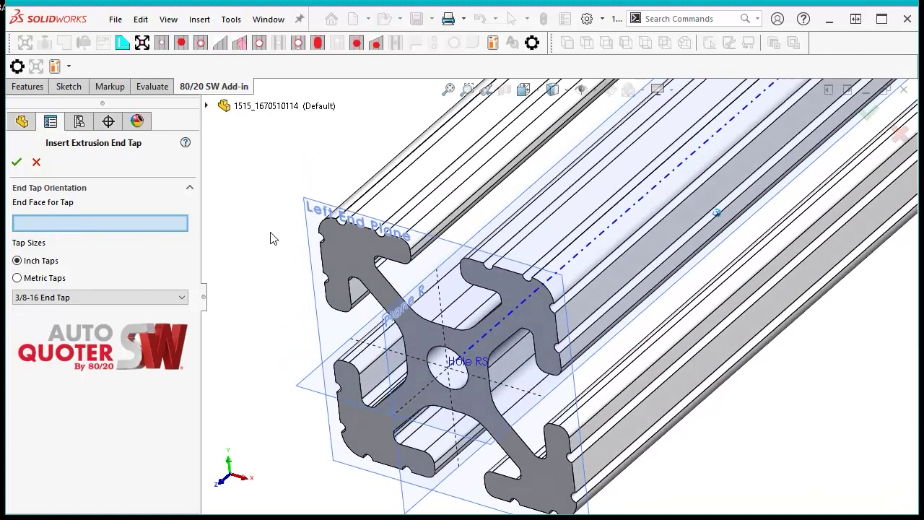
left_click(348, 237)
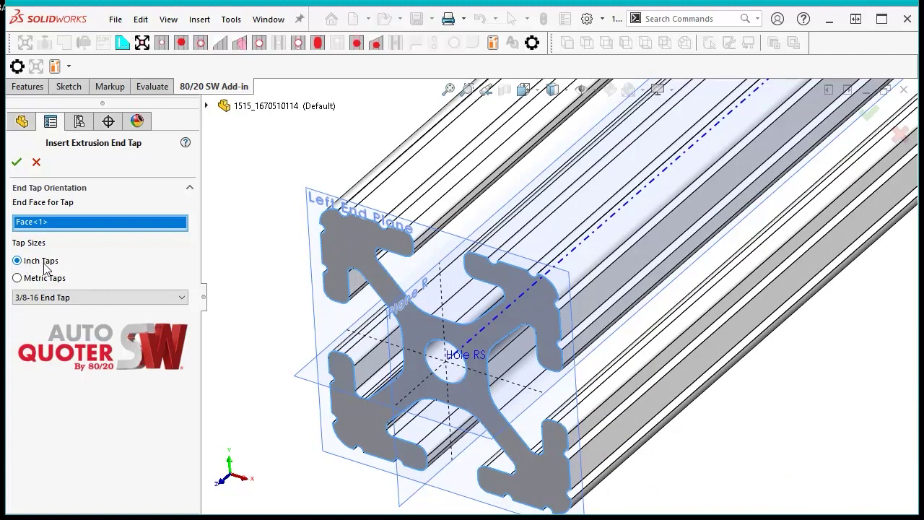
left_click(41, 301)
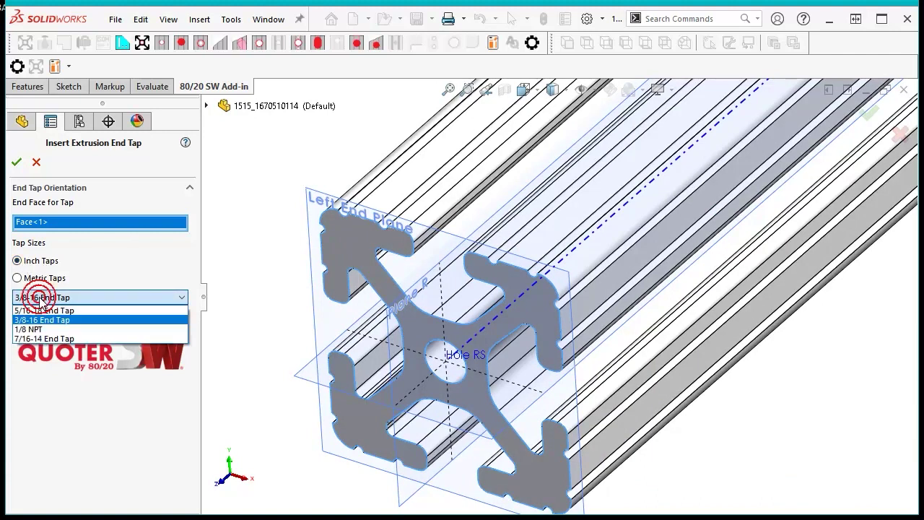
left_click(63, 339)
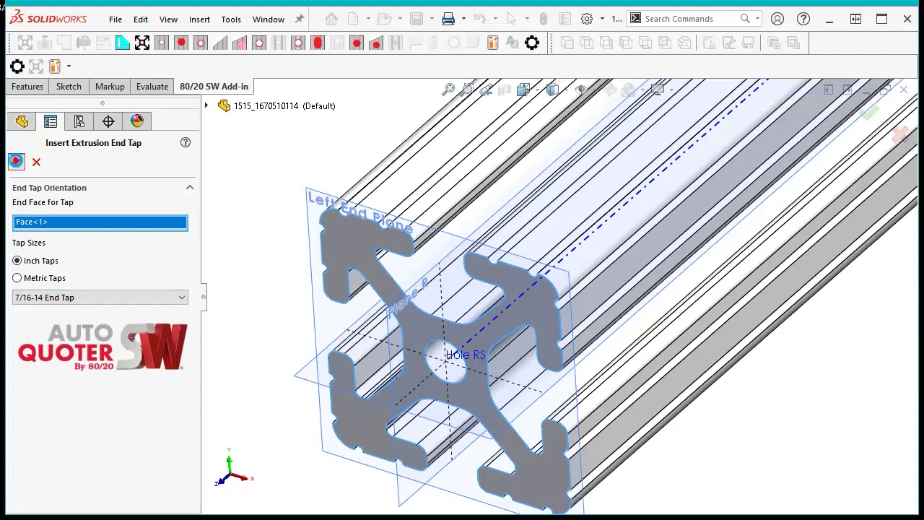
left_click(16, 161)
left_click(273, 160)
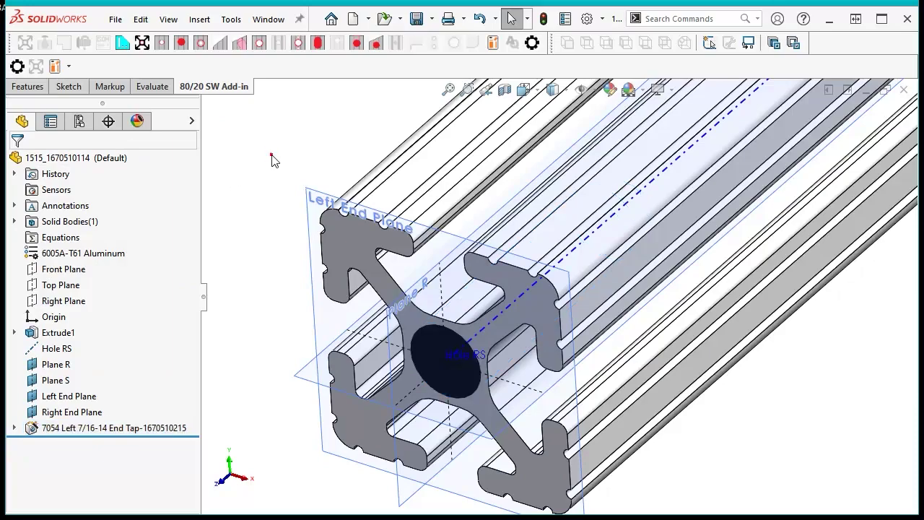
key("ctrl+1")
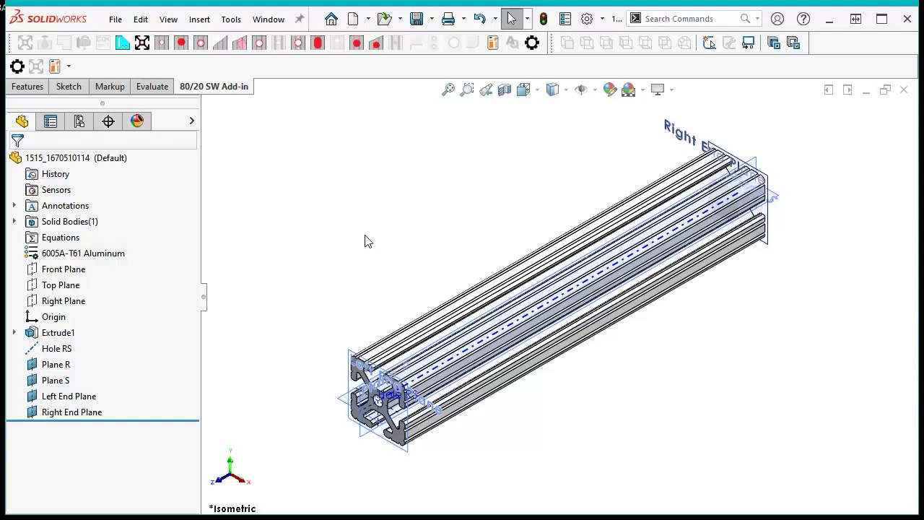
Start the 80/20 Insert Access Hole(s) command on the extrusion.
left_click(162, 45)
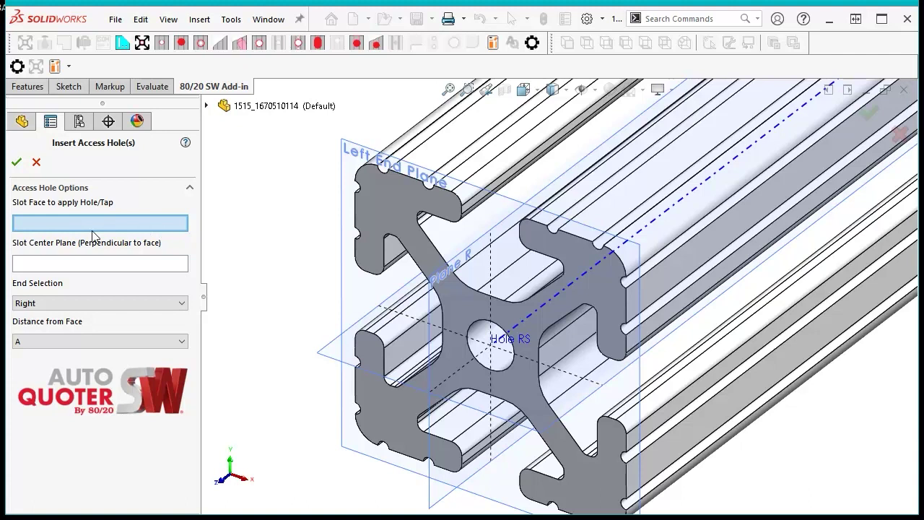
Cut a style B access hole in the upper slot face on Plane R, measured from the left end.
left_click(512, 284)
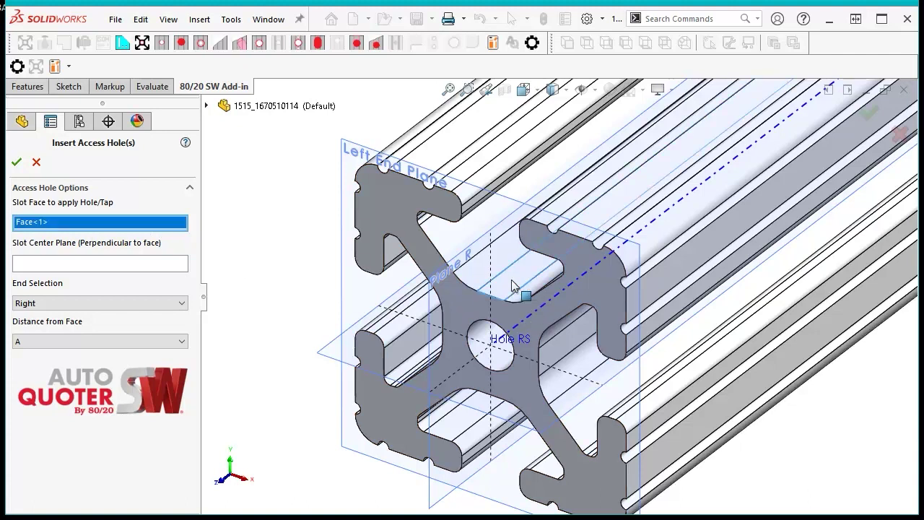
left_click(512, 283)
left_click(512, 283)
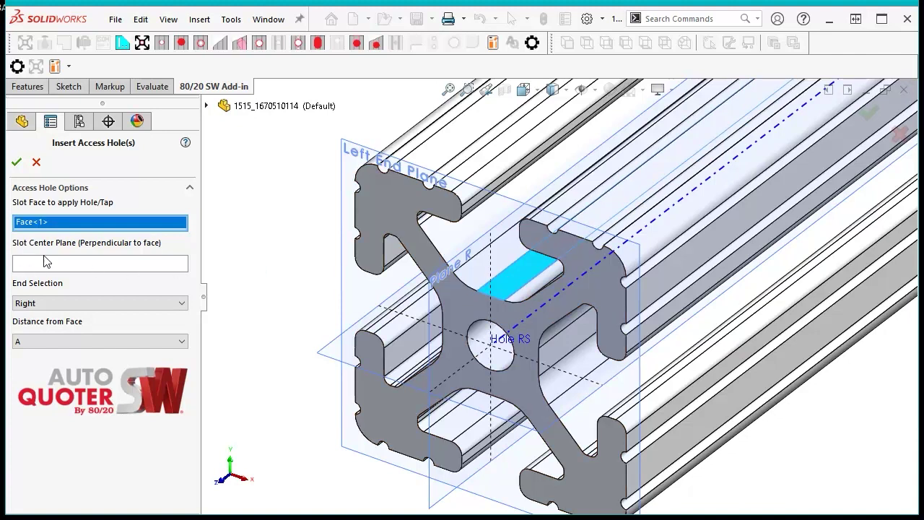
left_click(77, 265)
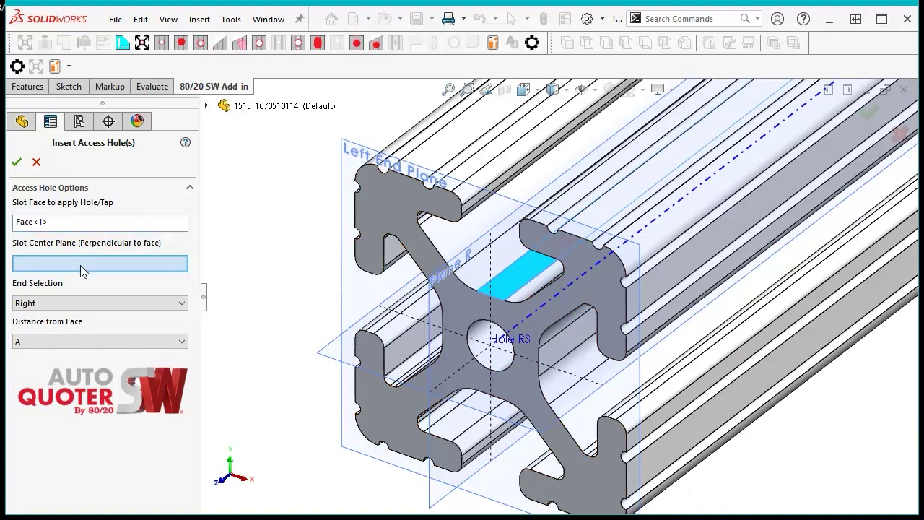
left_click(435, 286)
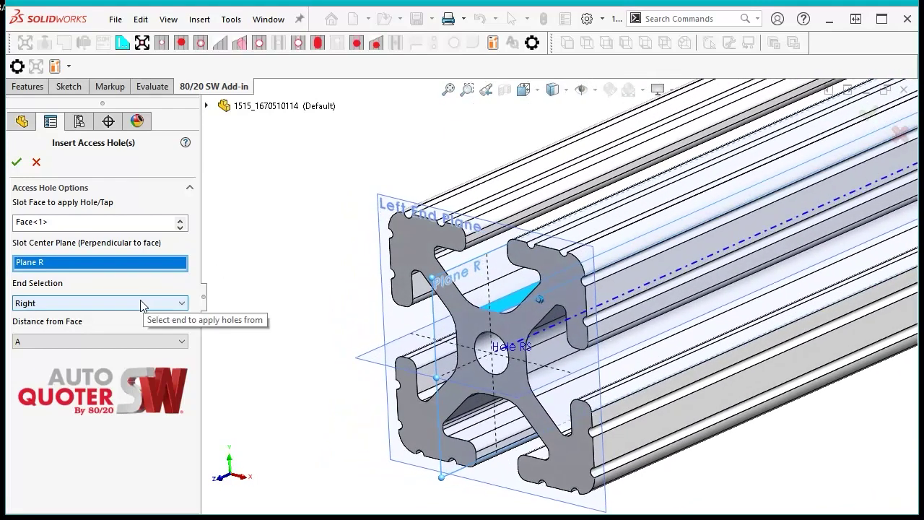
left_click(97, 307)
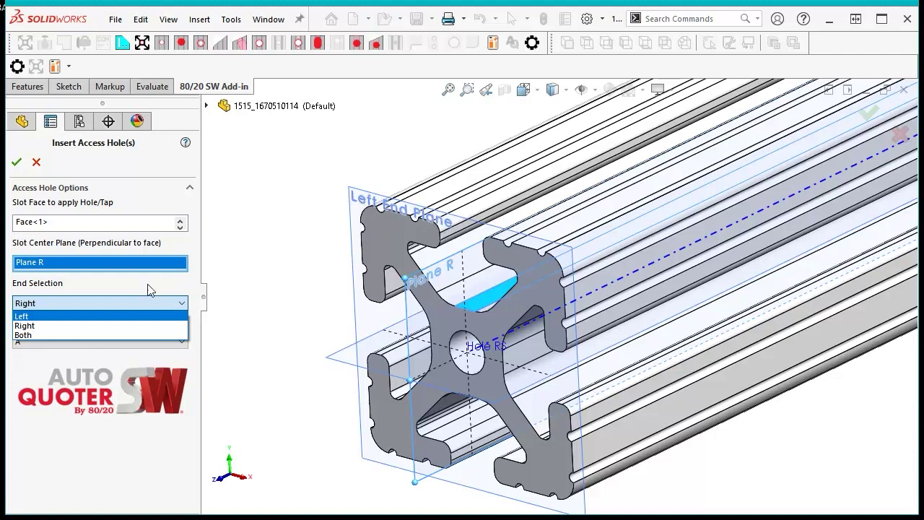
left_click(24, 317)
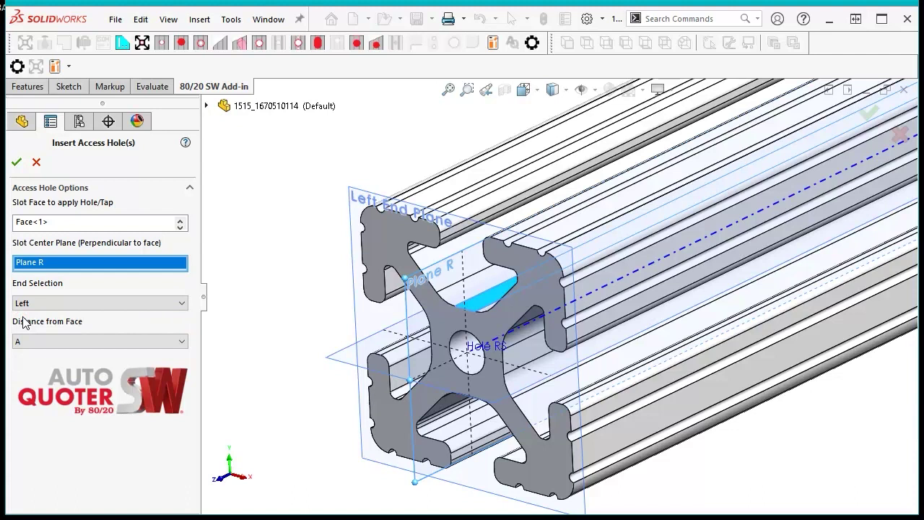
left_click(37, 339)
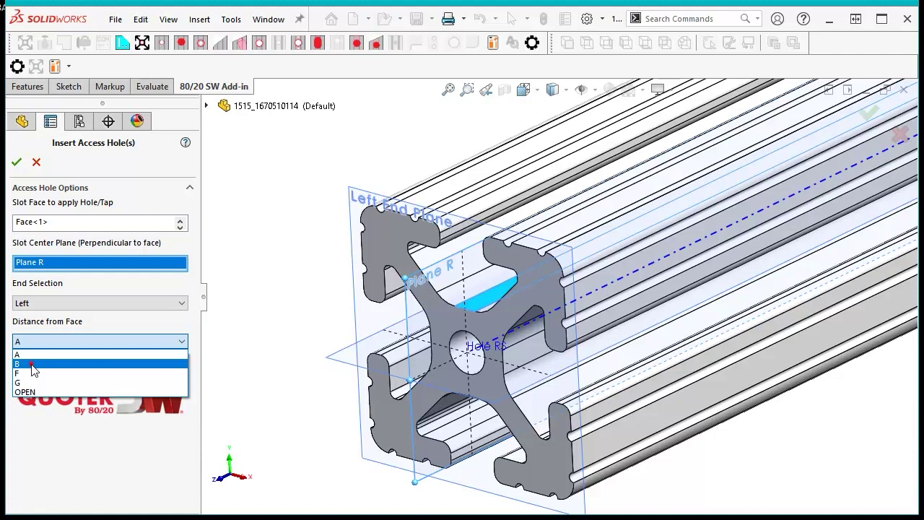
left_click(33, 364)
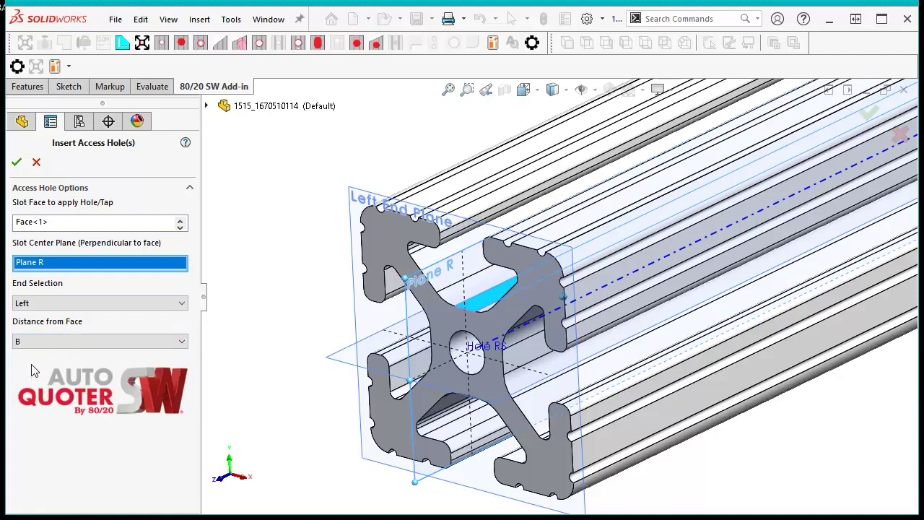
left_click(16, 161)
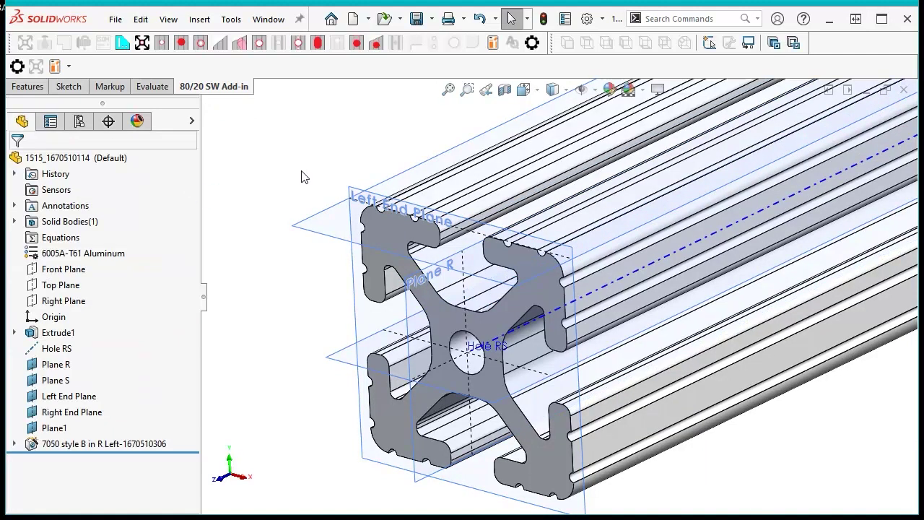
key("Left")
key("Left")
key("Left")
key("Left")
key("Left")
key("Left")
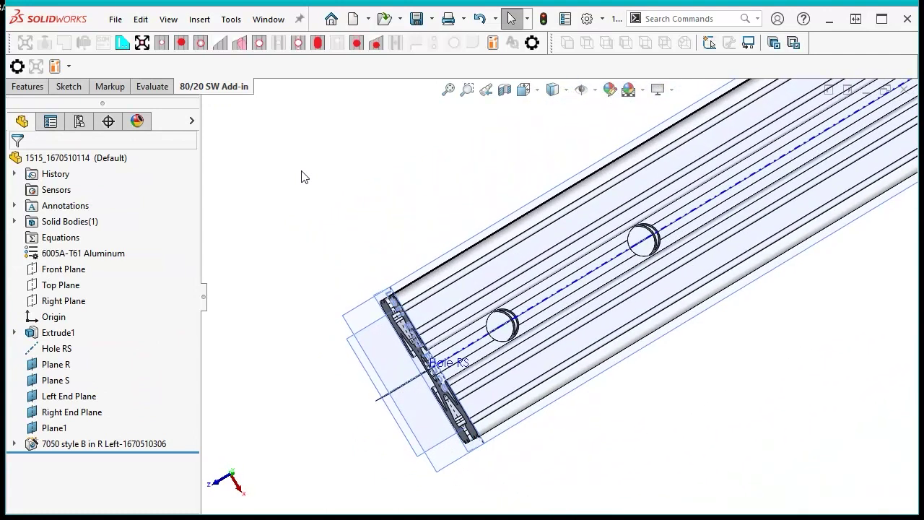
key("Left")
key("Left")
key("Left")
key("Left")
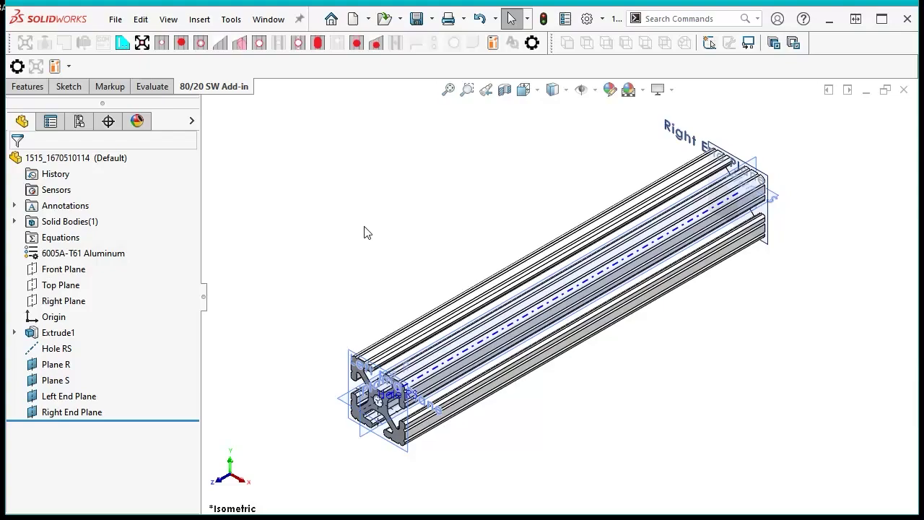
Add Butt Fastener holes at both extrusion ends on the upper slot face, aligned to Plane R.
left_click(181, 43)
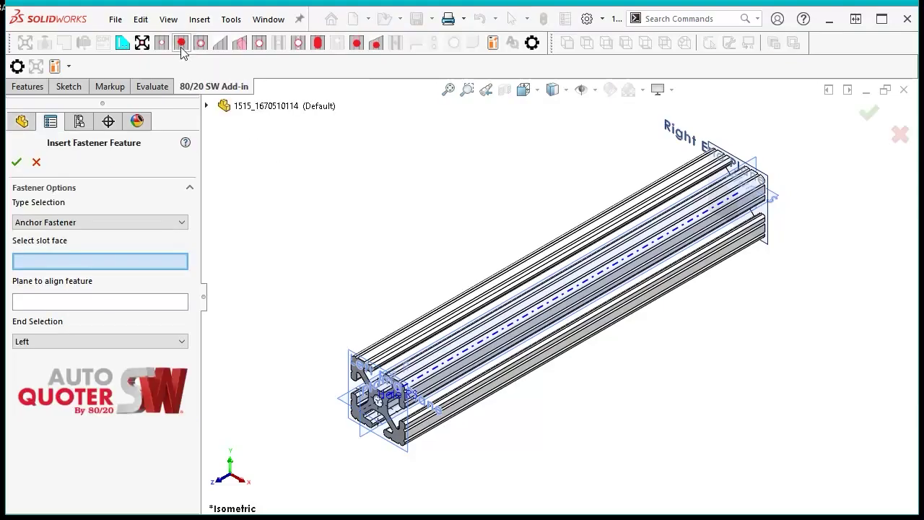
left_click(109, 223)
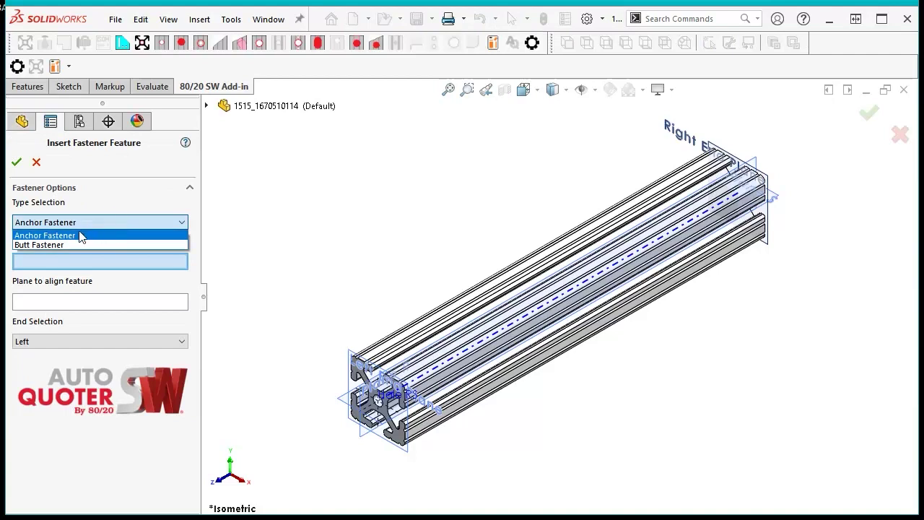
left_click(48, 246)
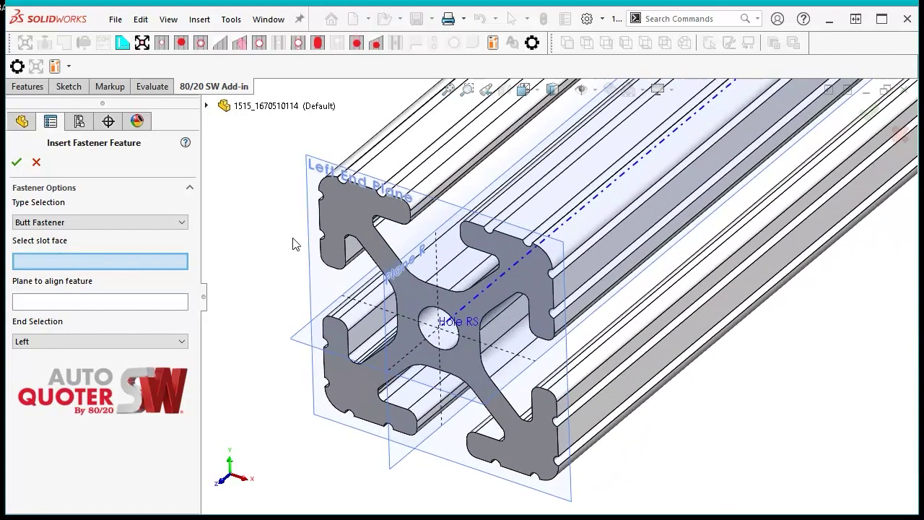
left_click(462, 273)
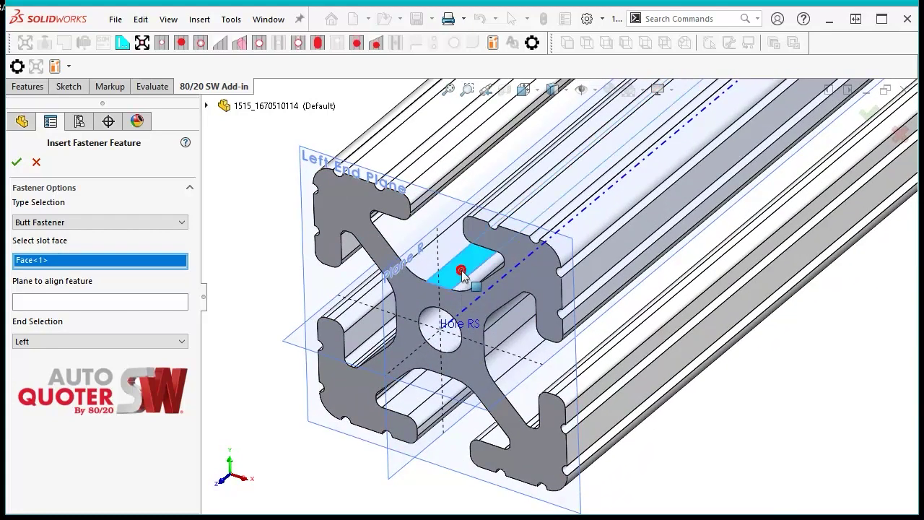
left_click(33, 305)
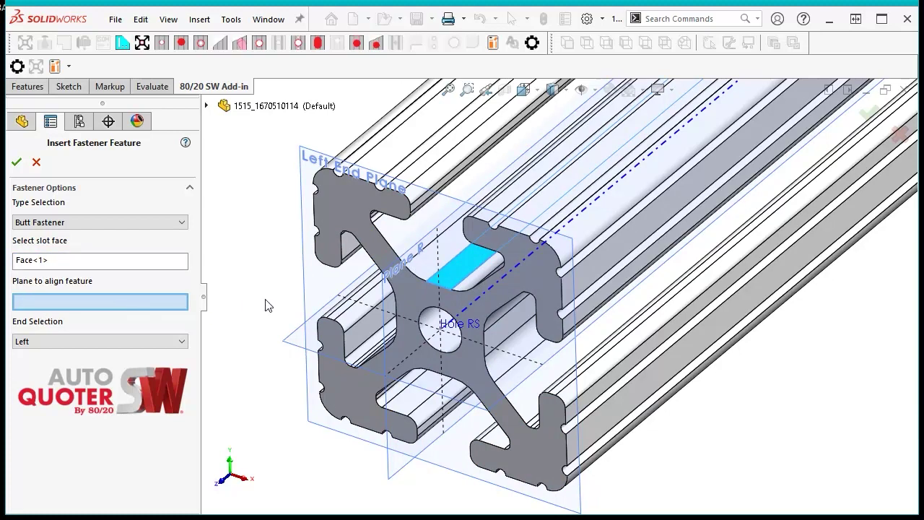
left_click(389, 286)
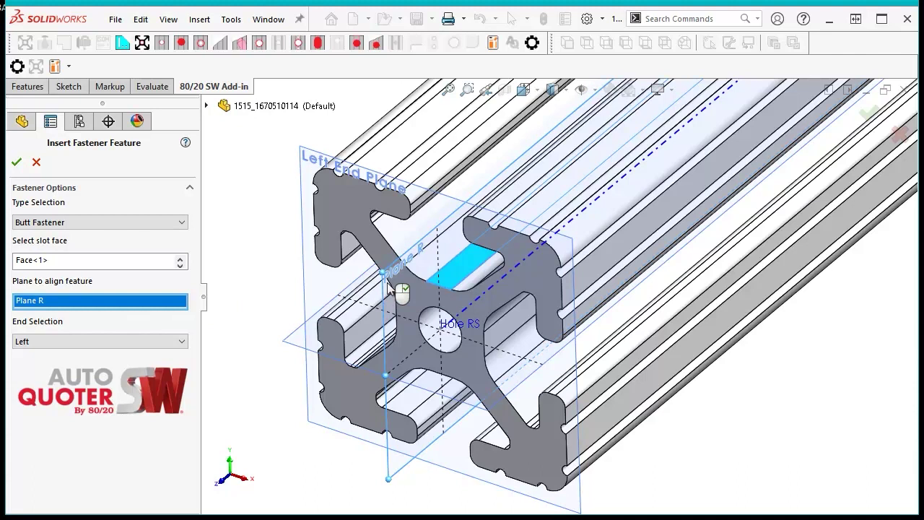
left_click(58, 342)
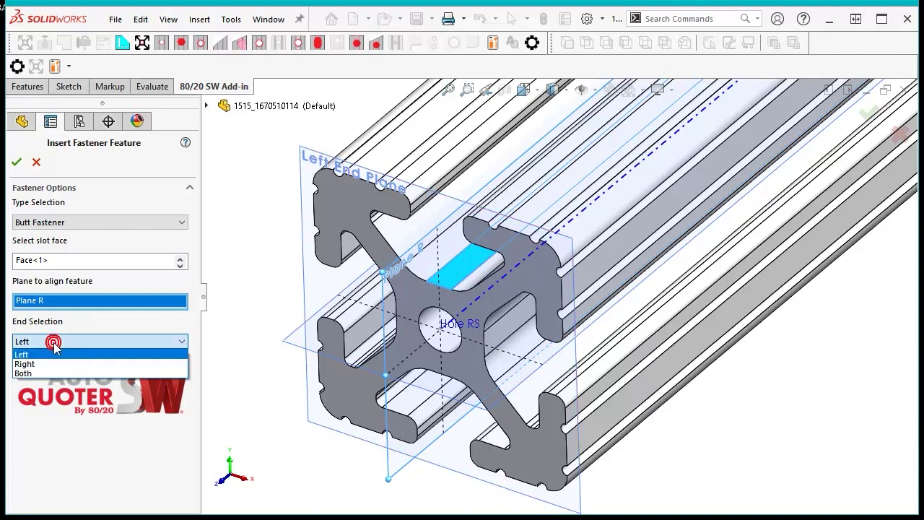
left_click(29, 375)
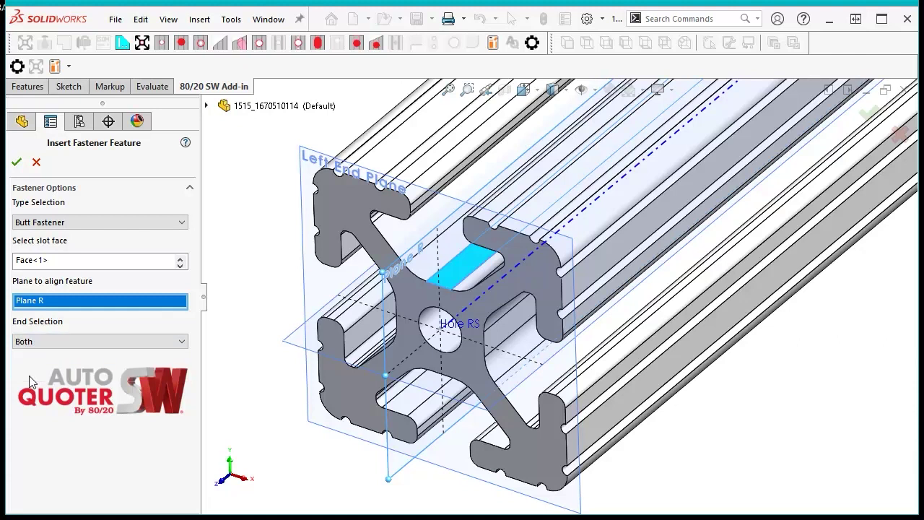
left_click(16, 162)
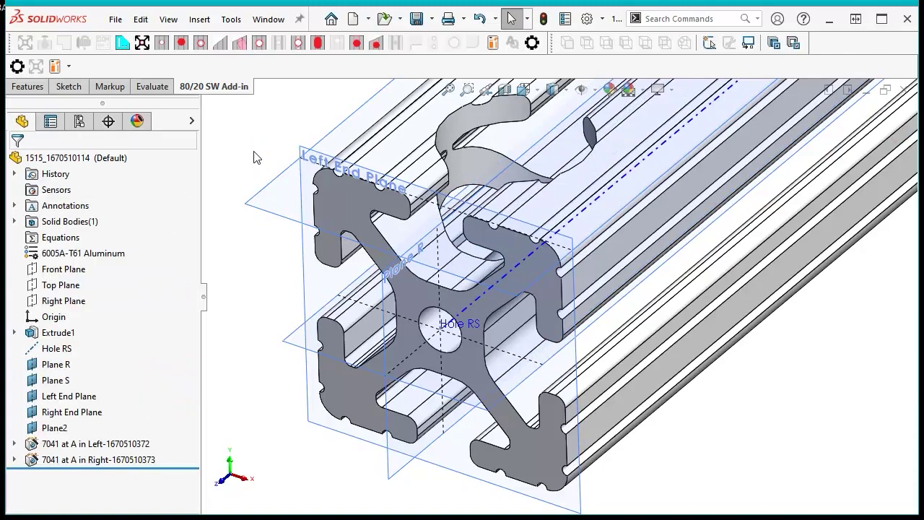
key("f")
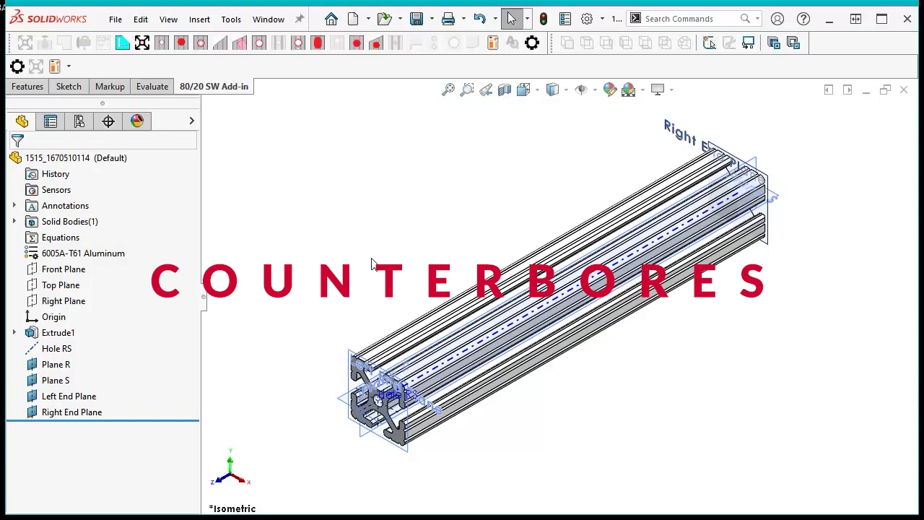
Add Style F counterbore holes in the slot face along Plane R at the right end.
left_click(200, 43)
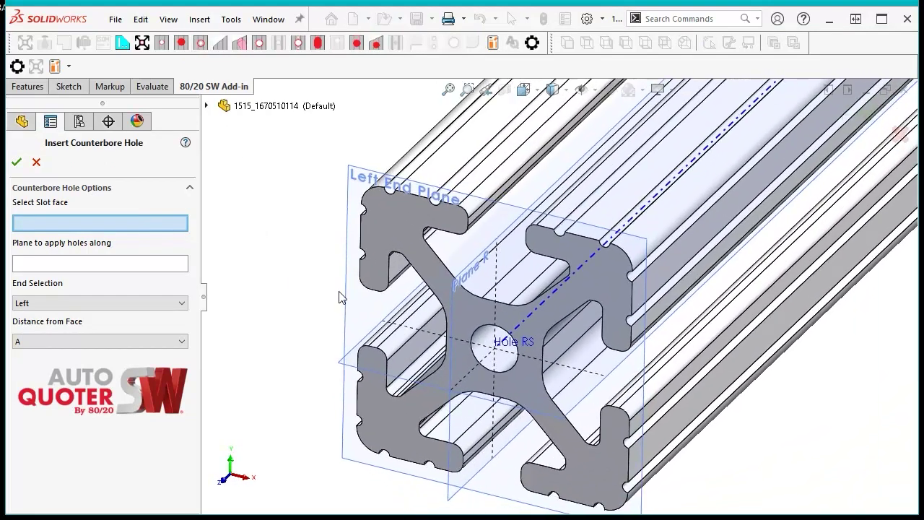
left_click(519, 283)
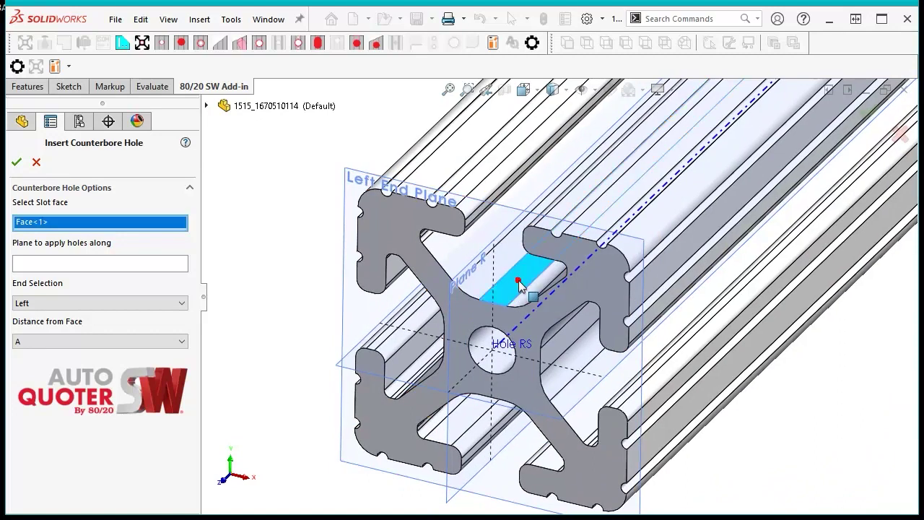
left_click(116, 264)
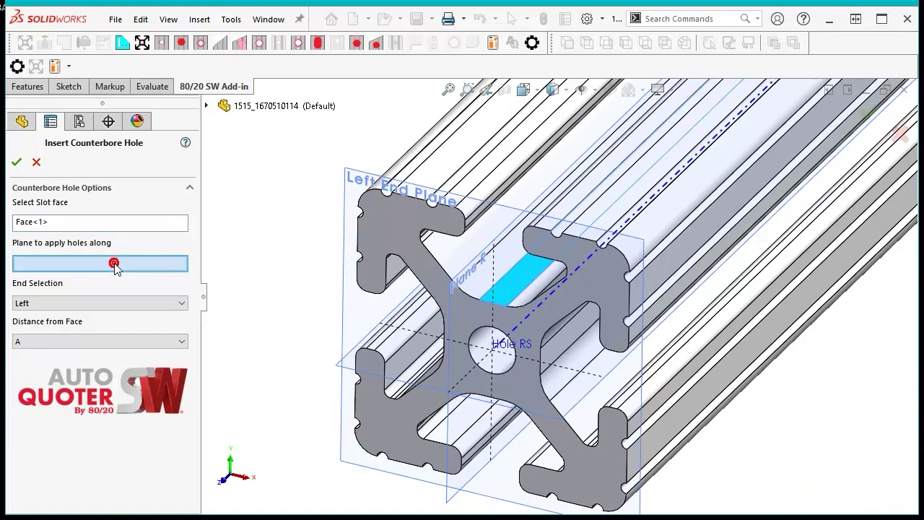
left_click(465, 283)
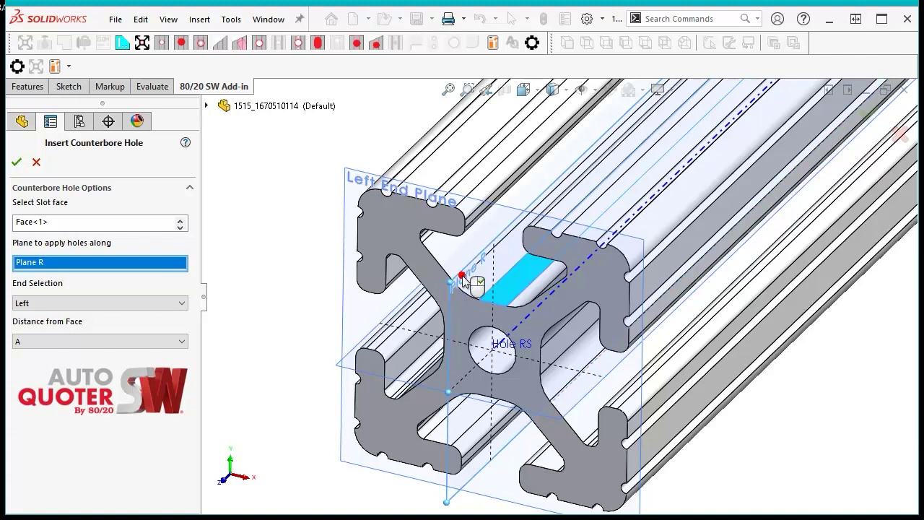
left_click(140, 305)
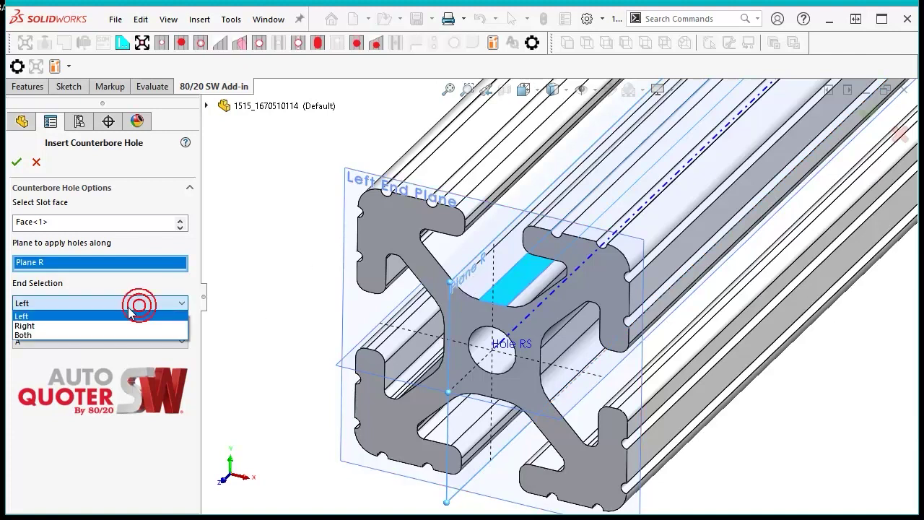
left_click(89, 327)
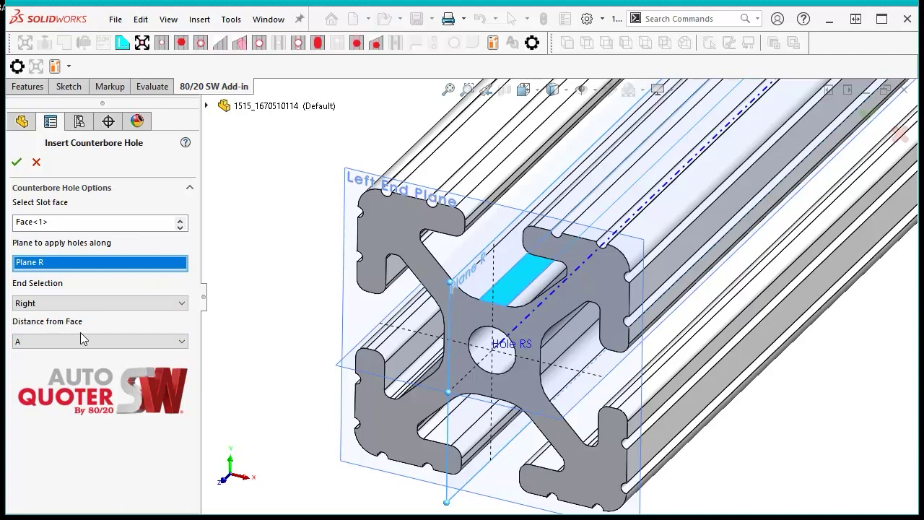
left_click(24, 342)
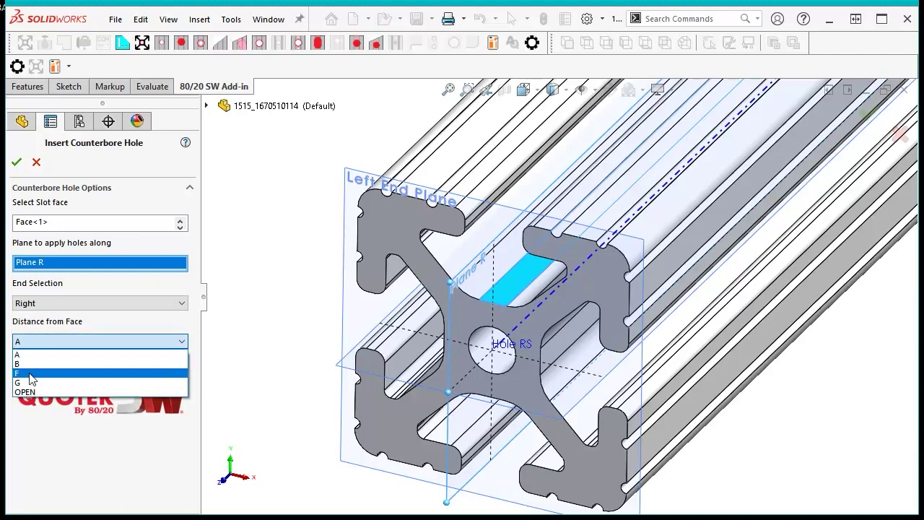
left_click(29, 374)
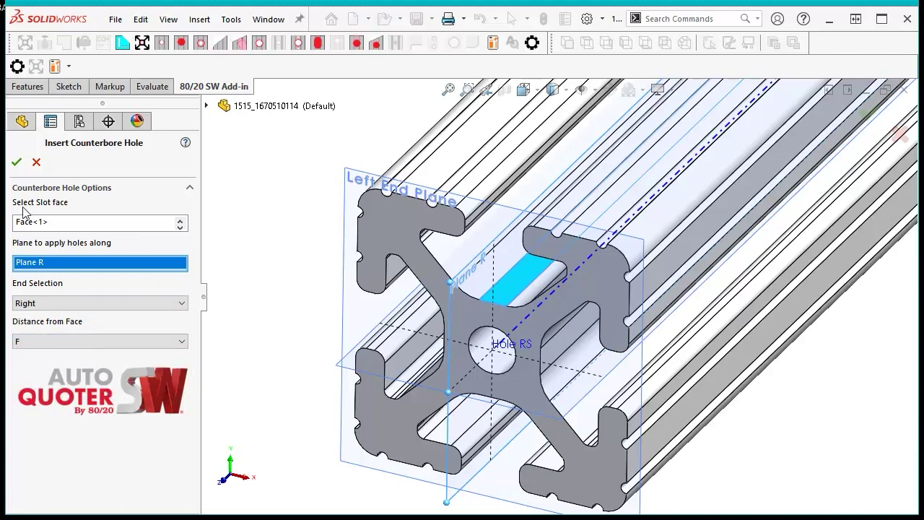
left_click(17, 163)
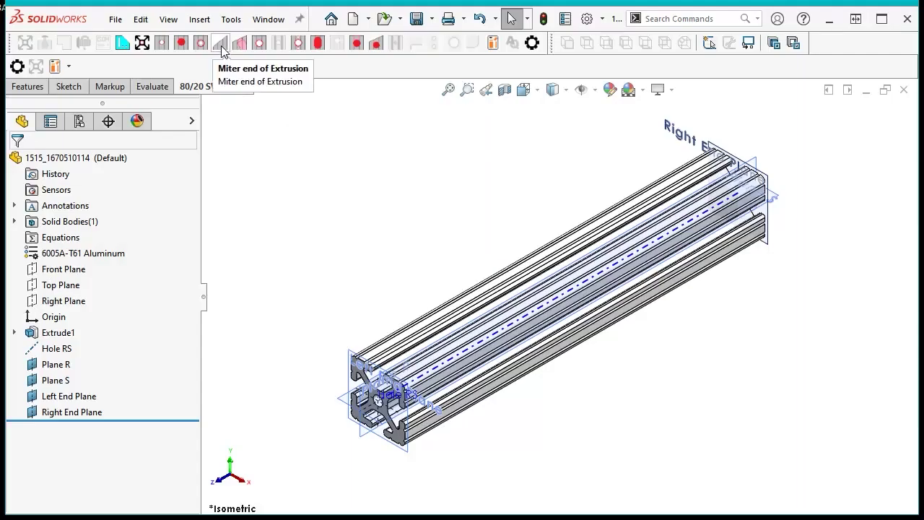
Cut a 50° miter on the extrusion's left end, referencing the miter's bottom edge.
left_click(222, 47)
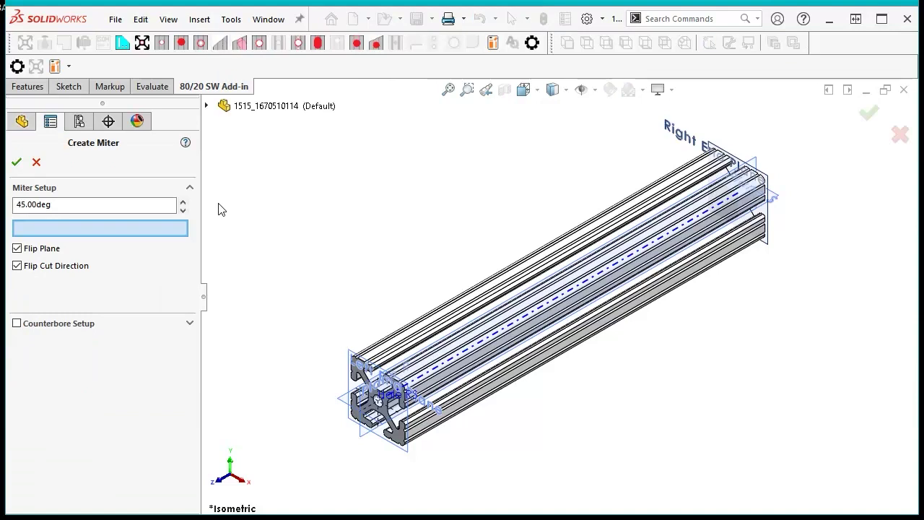
left_click_drag(123, 207, 15, 203)
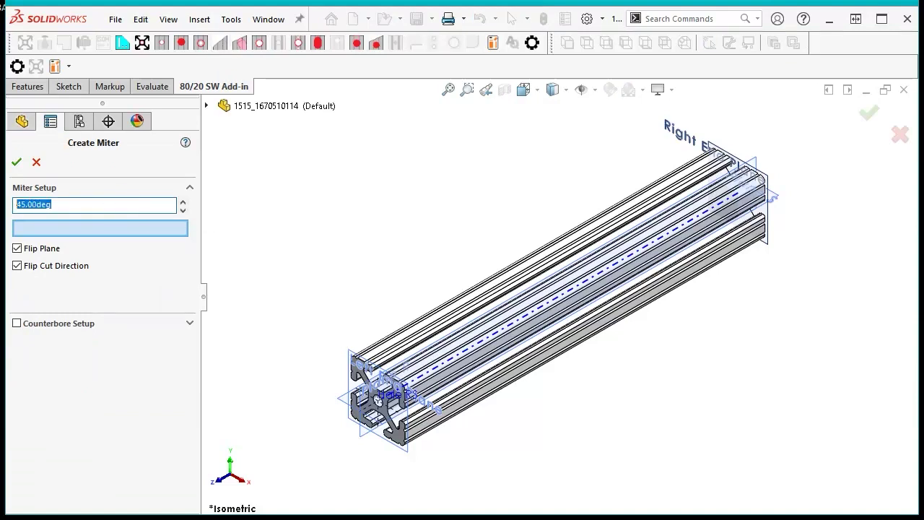
type("5")
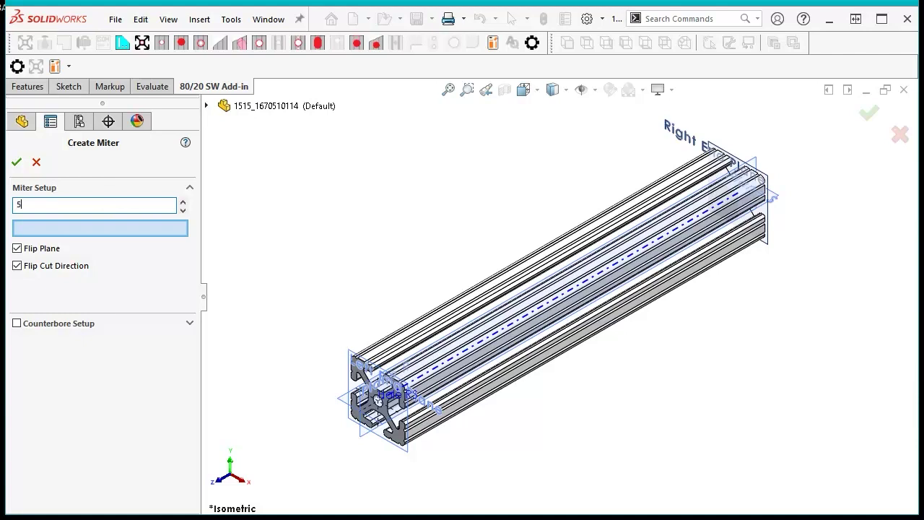
type("0")
left_click(36, 229)
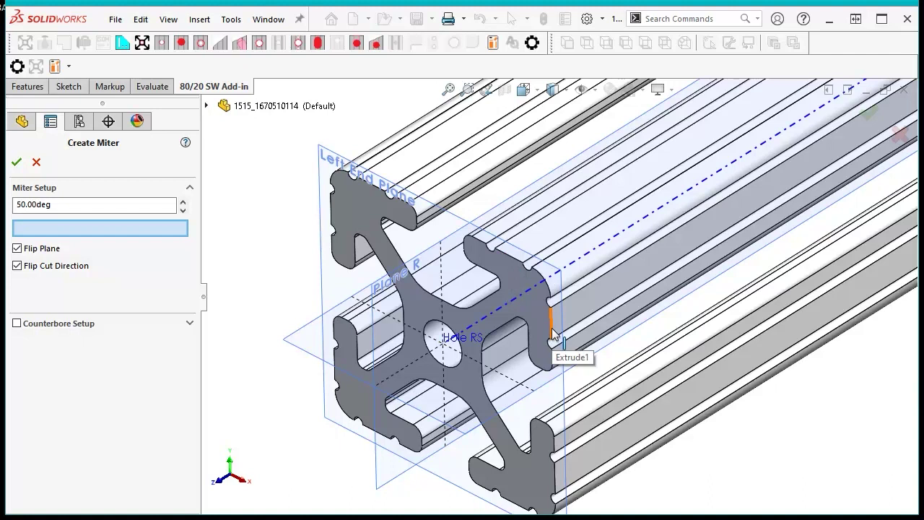
left_click(508, 255)
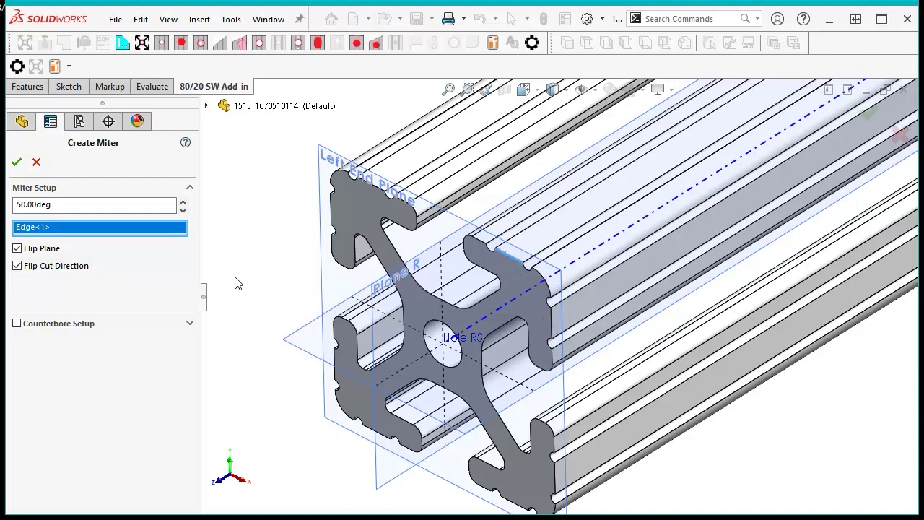
left_click(15, 164)
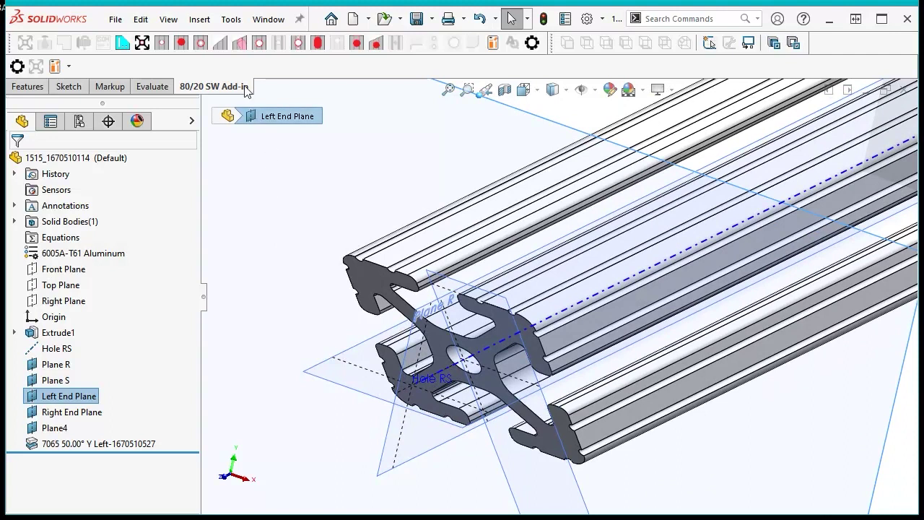
Add a miter counterbore on the left end using Plane R, angled Plane4 and the Hole RS axis.
left_click(240, 43)
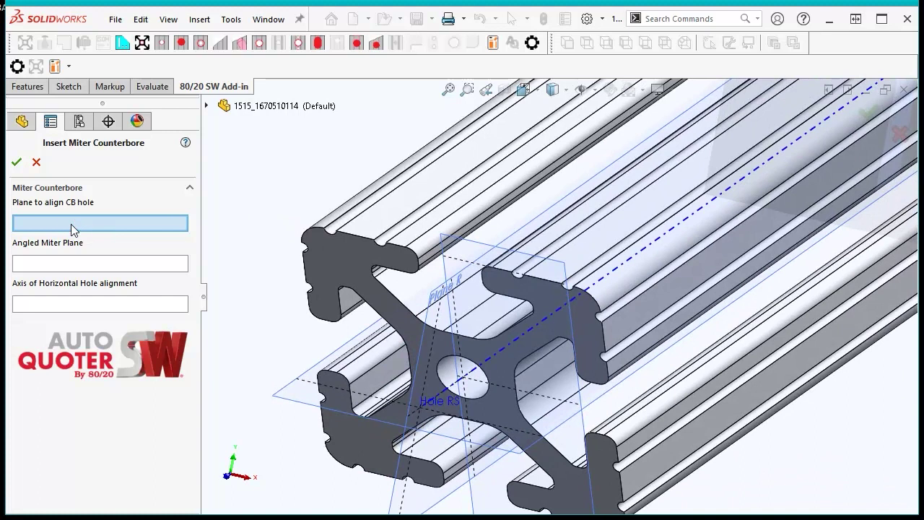
left_click(434, 302)
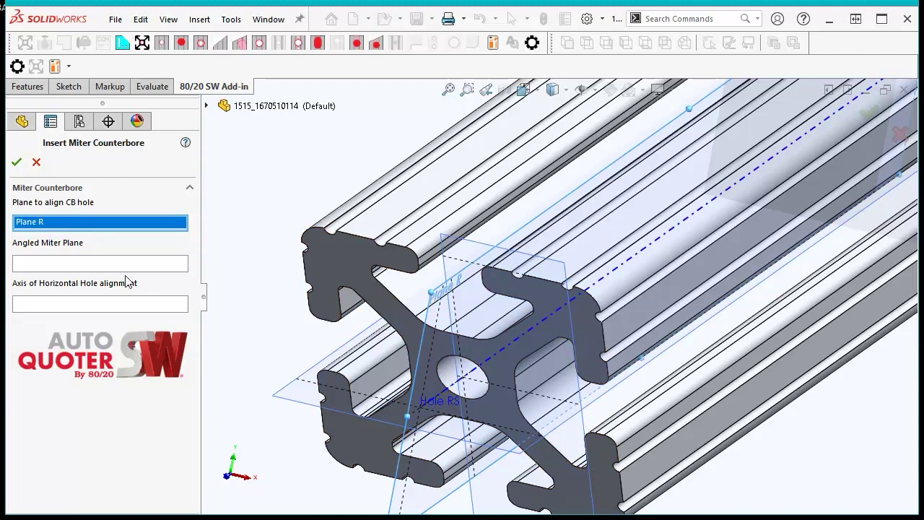
left_click(43, 264)
key("Left")
key("Left")
key("Left")
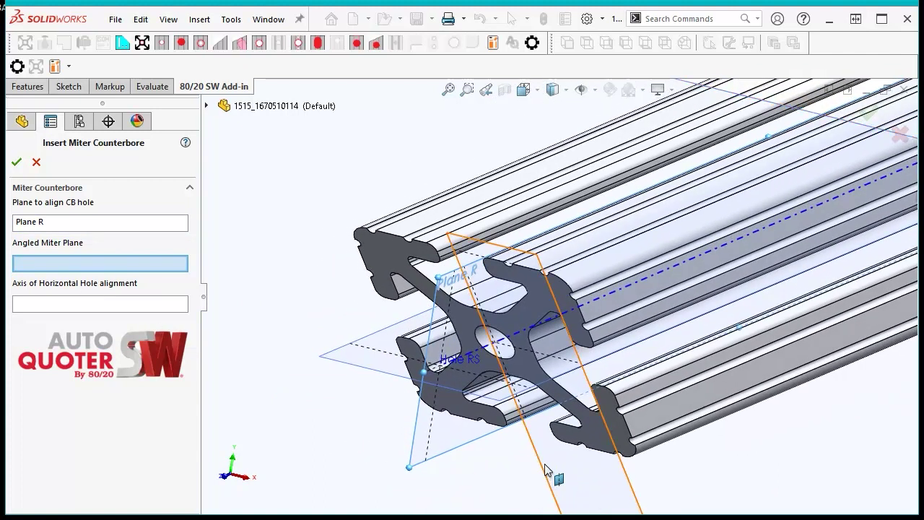
left_click(545, 468)
key("Left")
key("Left")
key("Left")
key("Left")
key("Left")
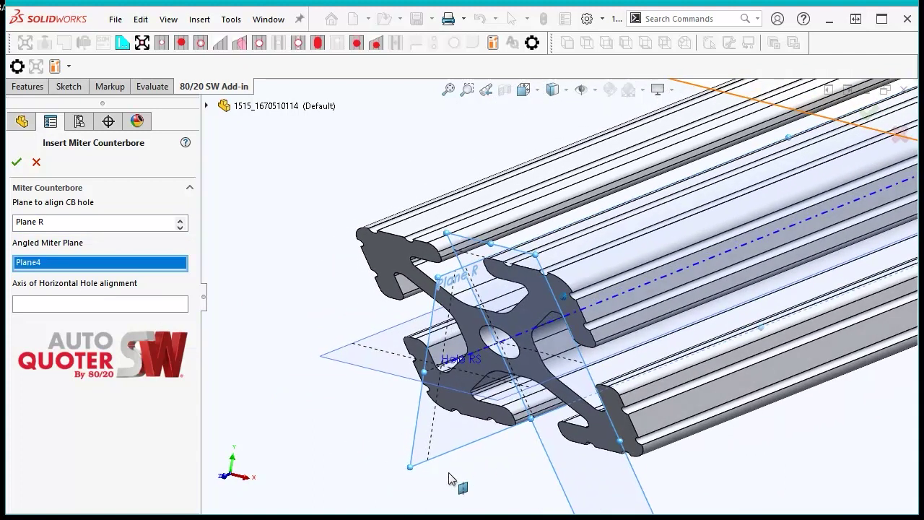
key("Left")
key("Left")
key("Left")
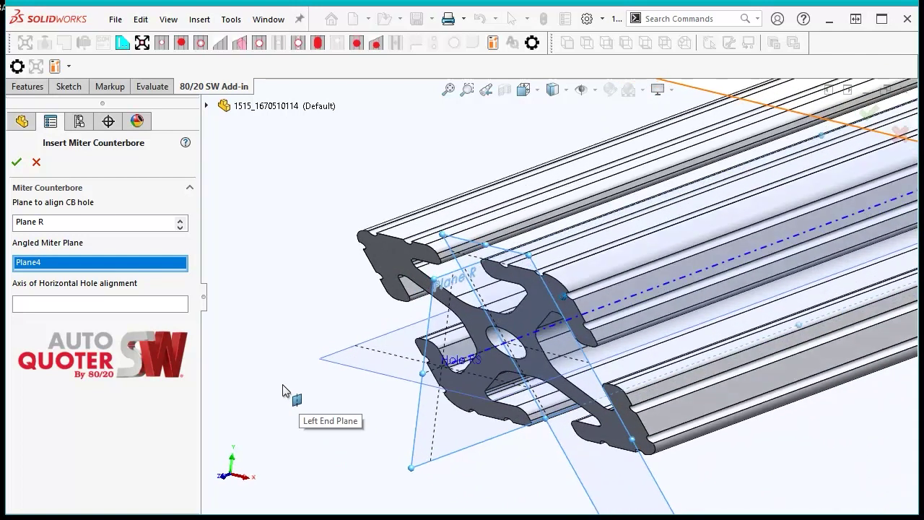
left_click(26, 306)
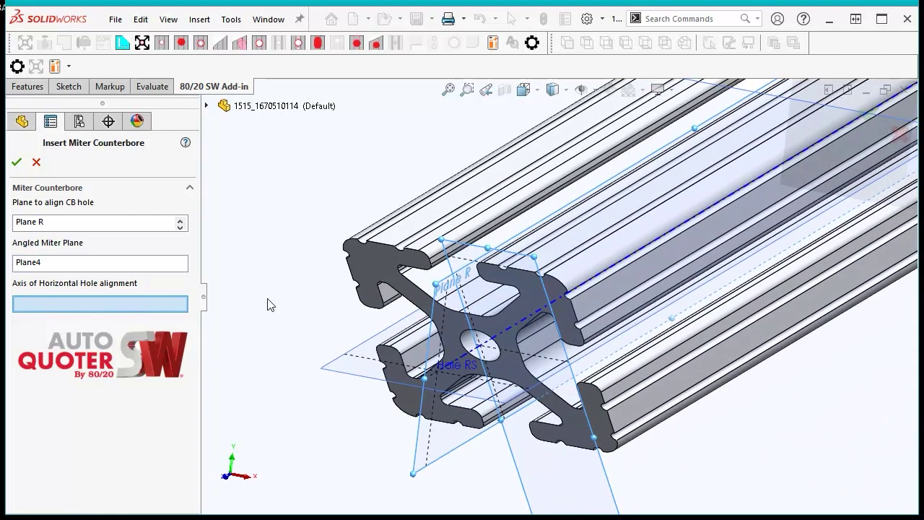
key("Left")
key("Left")
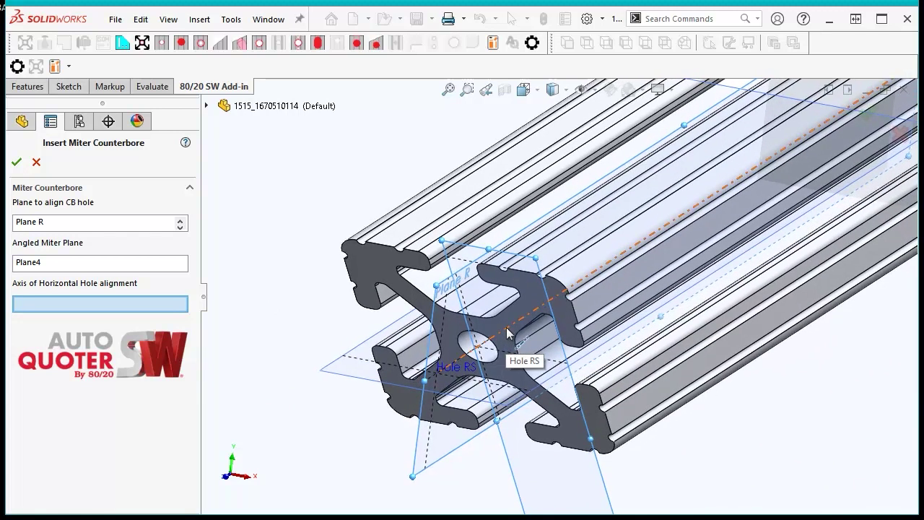
left_click(508, 334)
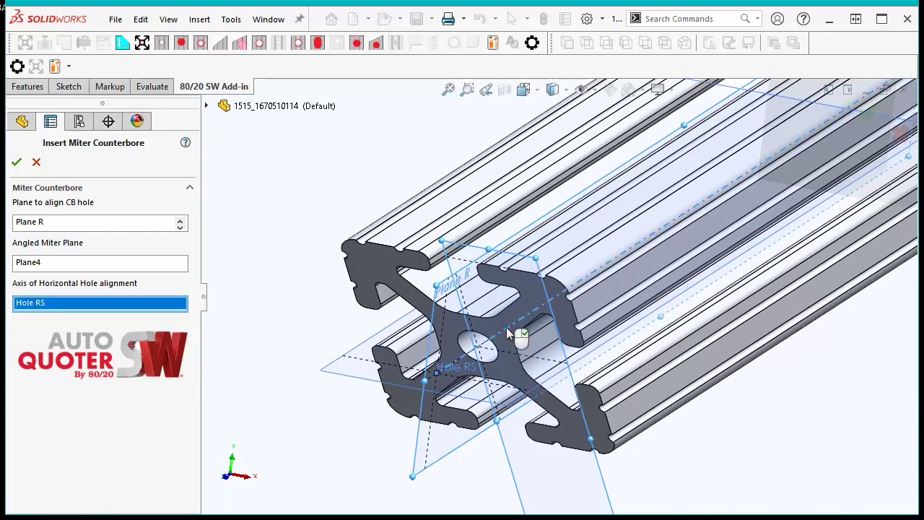
left_click(17, 161)
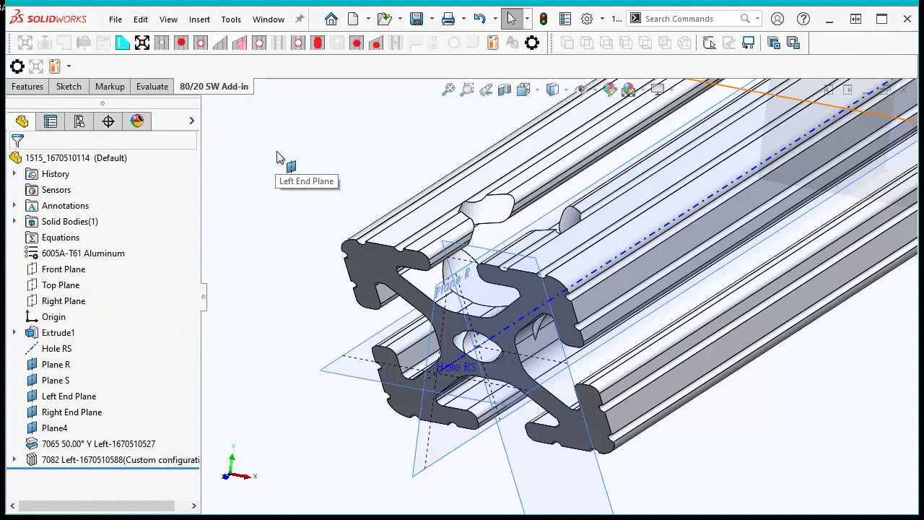
key("ctrl+1")
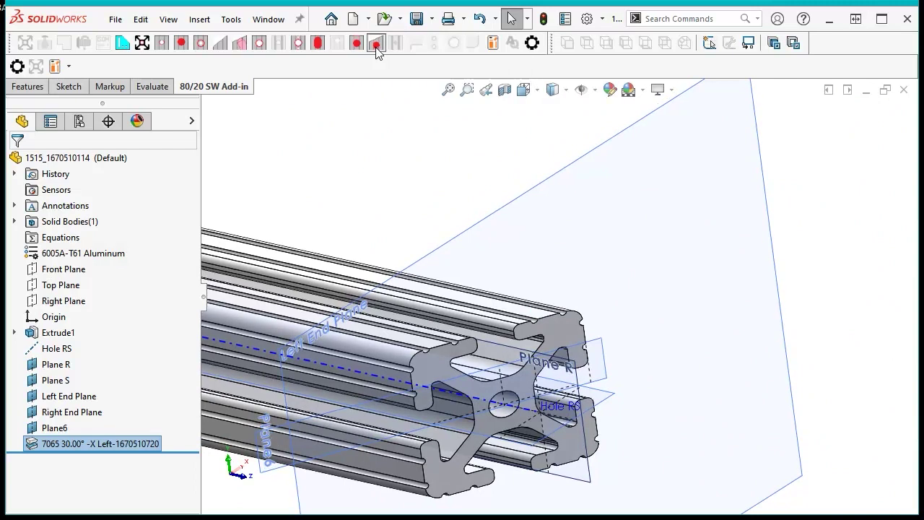
Mill a center connector pocket in the slot face along Hole RS, matched to angled Plane6.
left_click(377, 45)
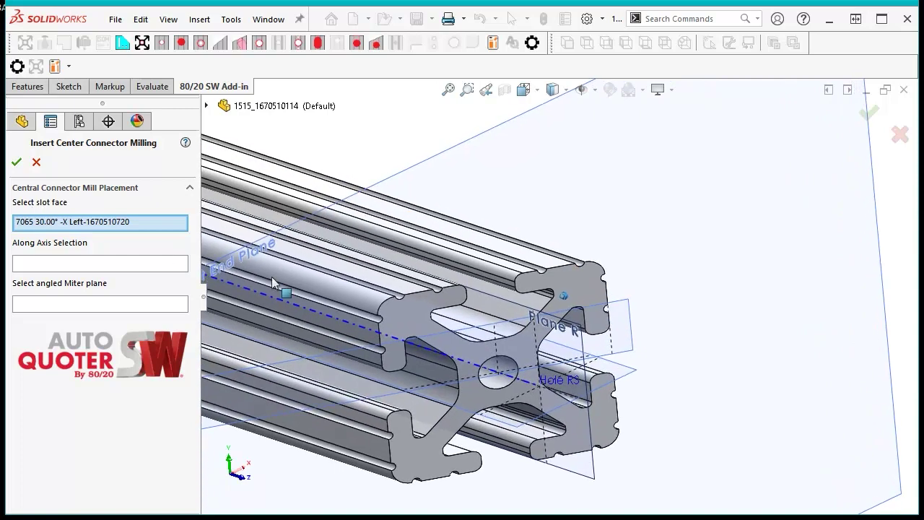
left_click(459, 311)
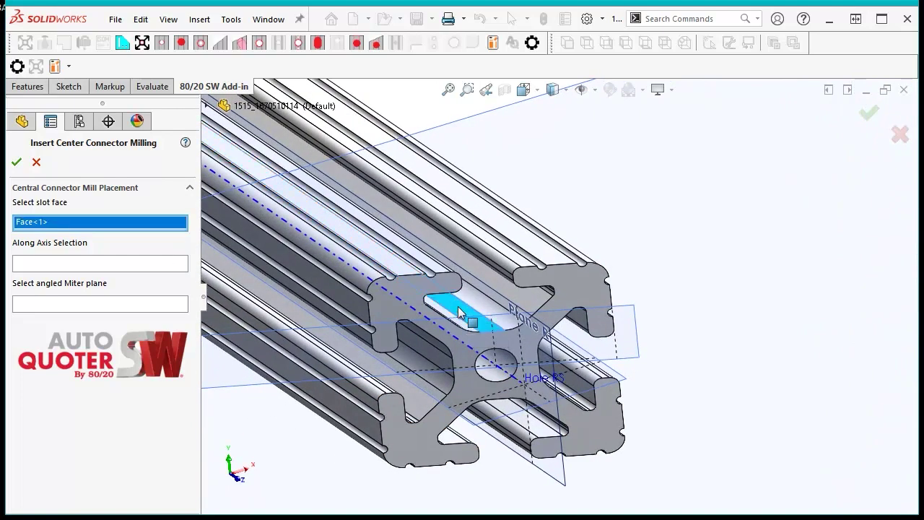
left_click(98, 266)
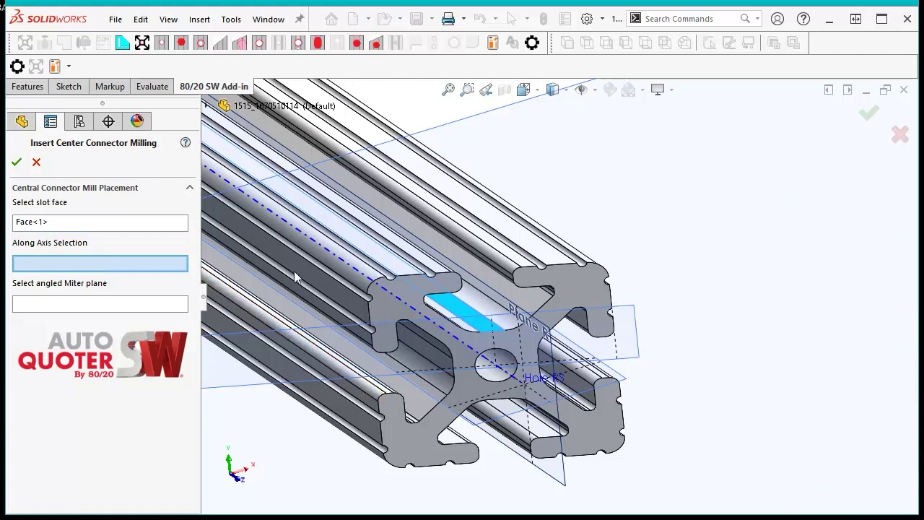
left_click(329, 254)
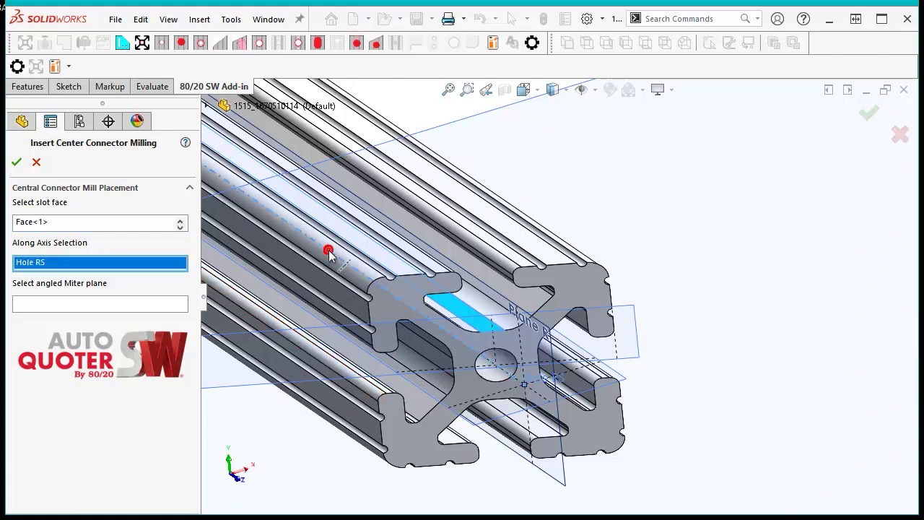
left_click(86, 307)
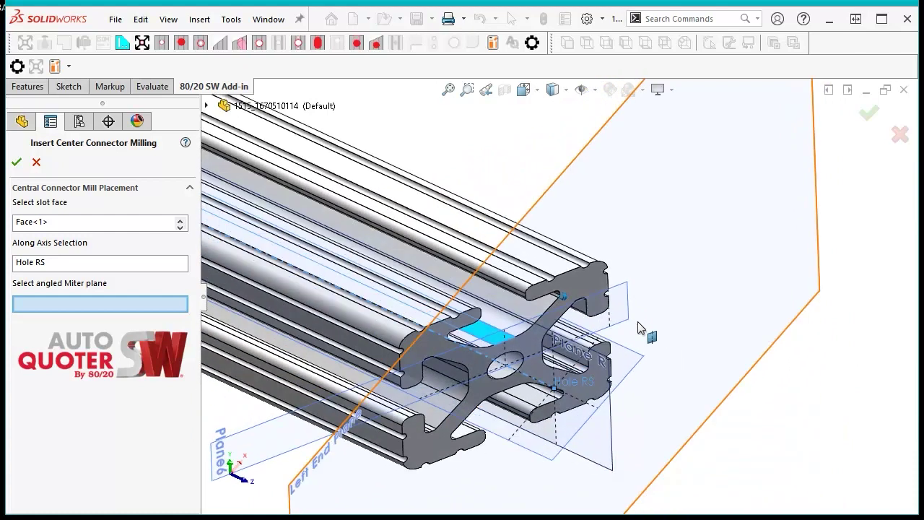
left_click(629, 307)
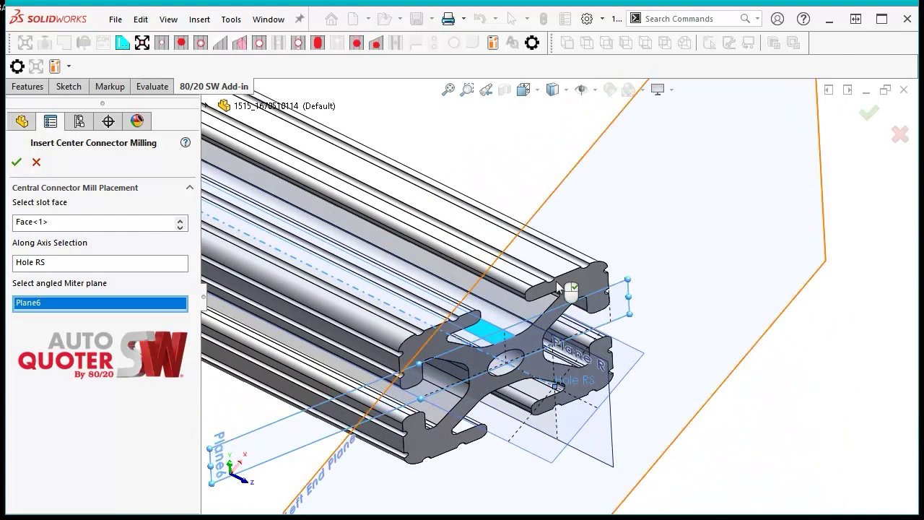
left_click(17, 163)
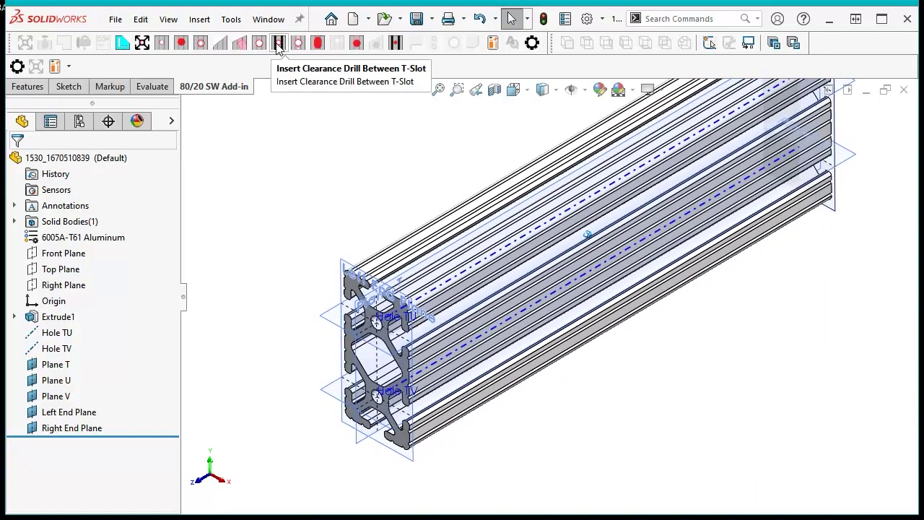
Drill a 0.563 clearance hole between the T-slots, 2 in from the face, located by Planes U and V.
left_click(278, 43)
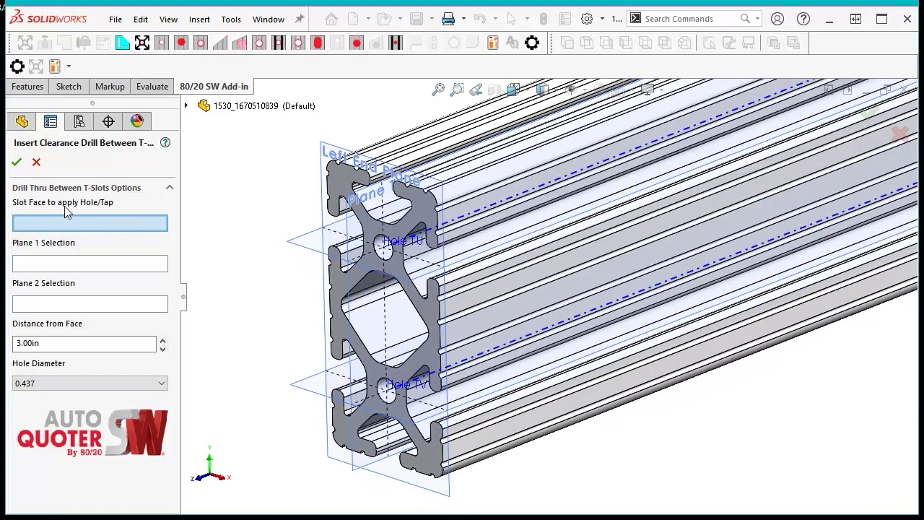
left_click(414, 257)
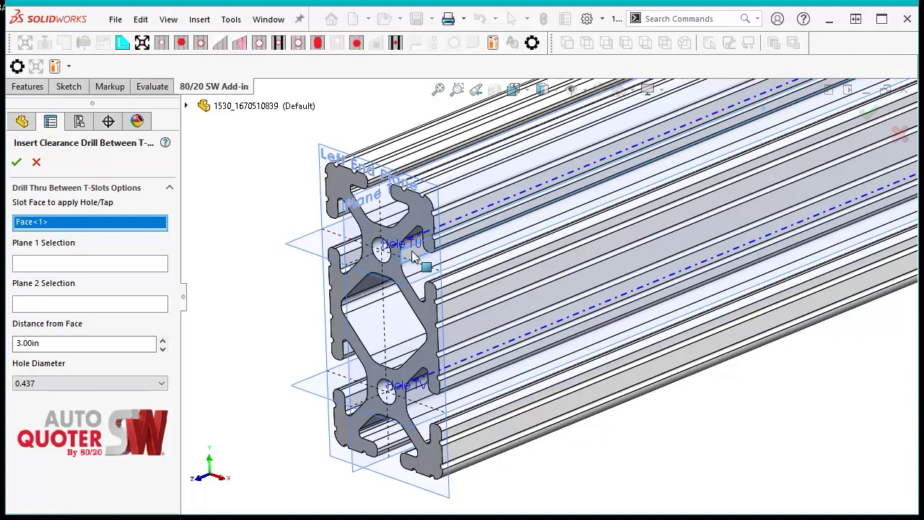
left_click(112, 264)
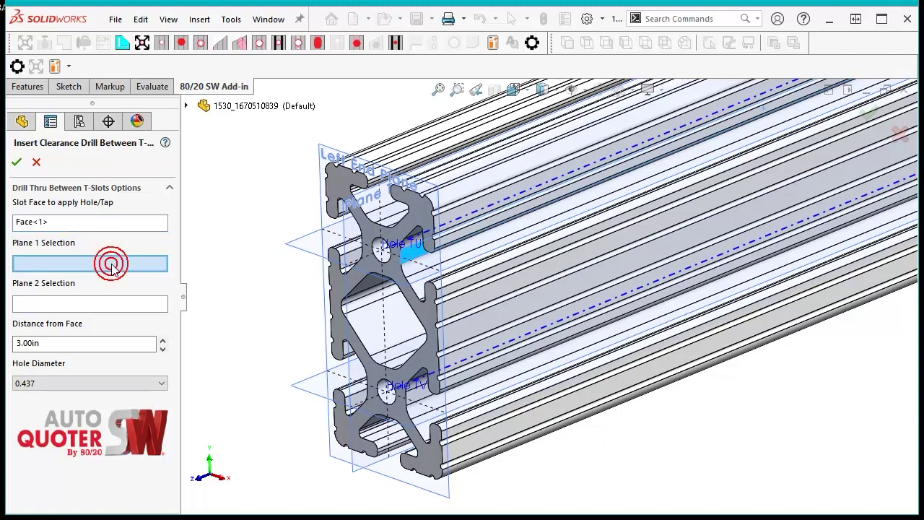
left_click(289, 245)
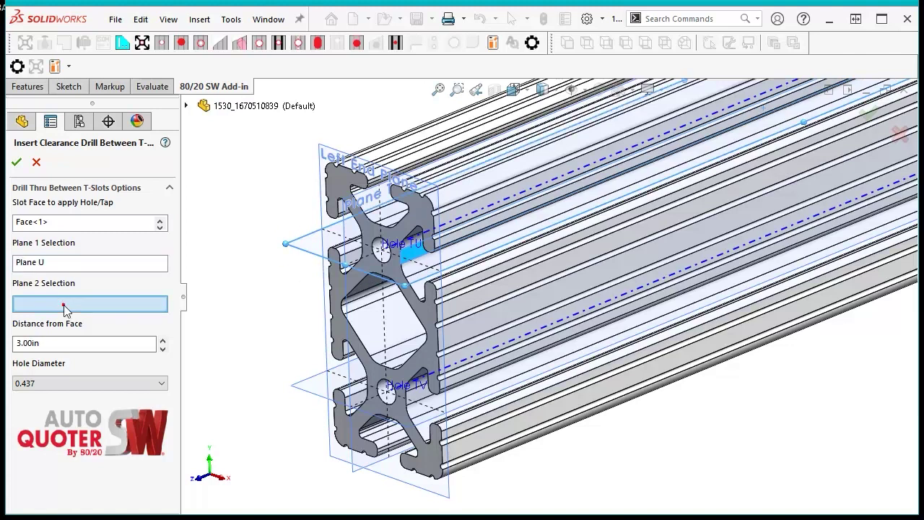
left_click(309, 398)
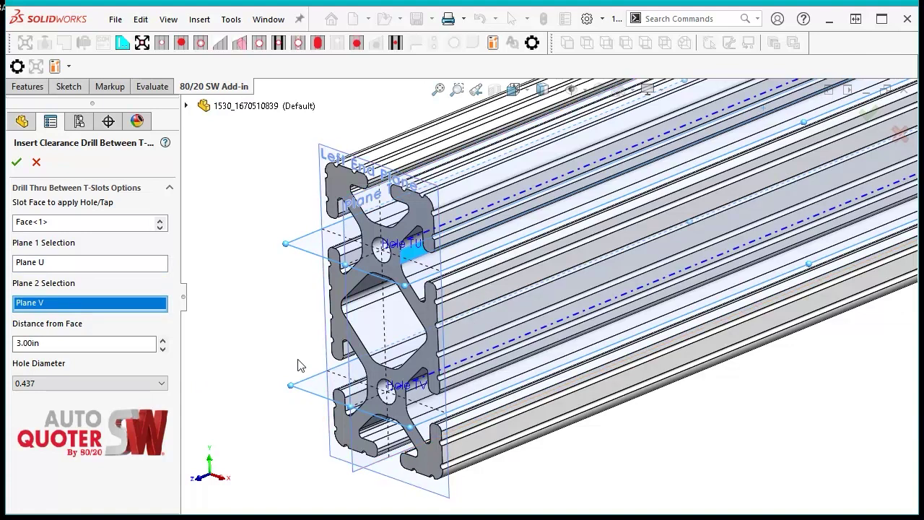
left_click(91, 345)
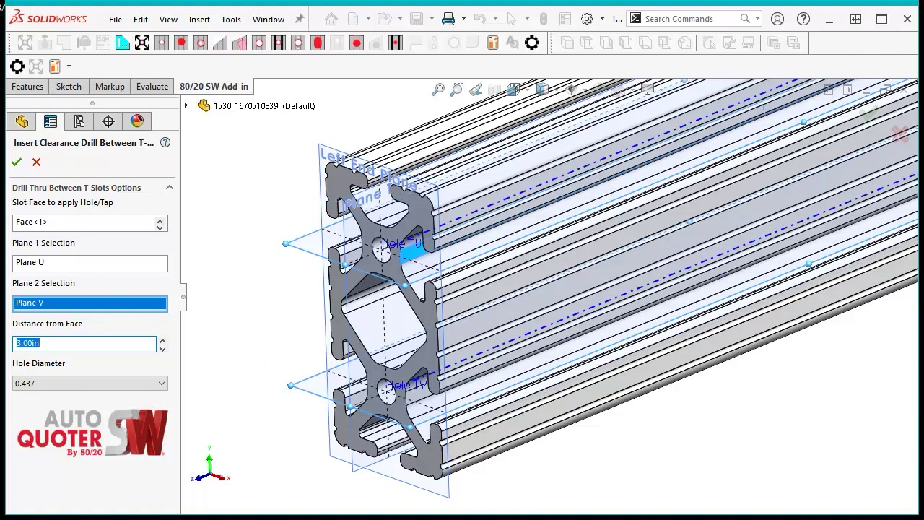
type("2")
left_click(74, 384)
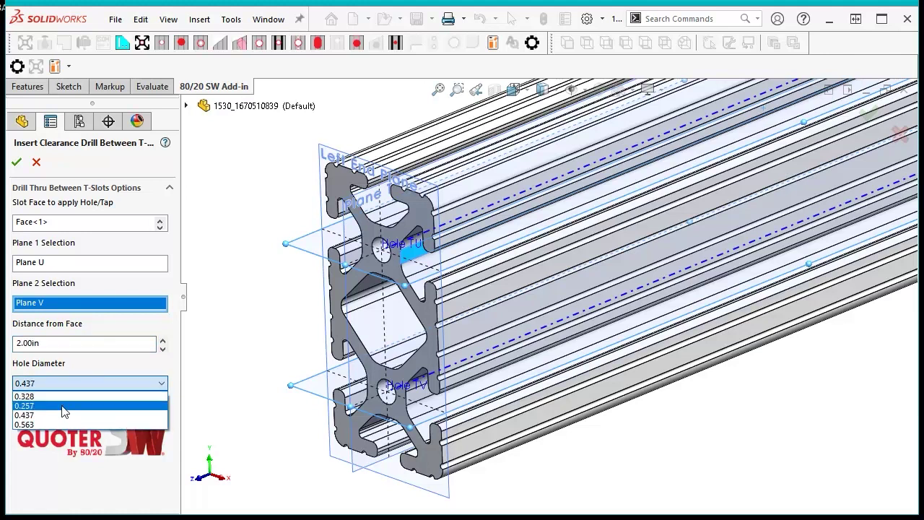
left_click(52, 426)
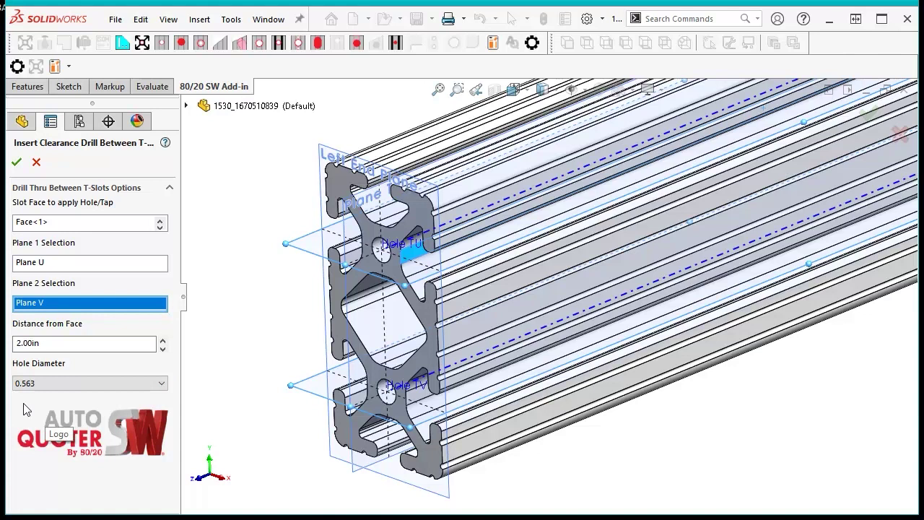
left_click(16, 162)
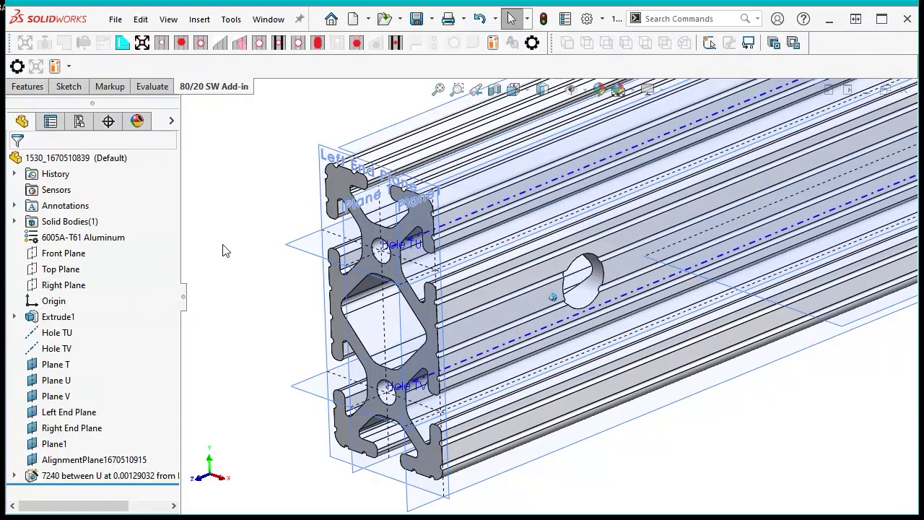
key("Left")
key("Left")
key("Left")
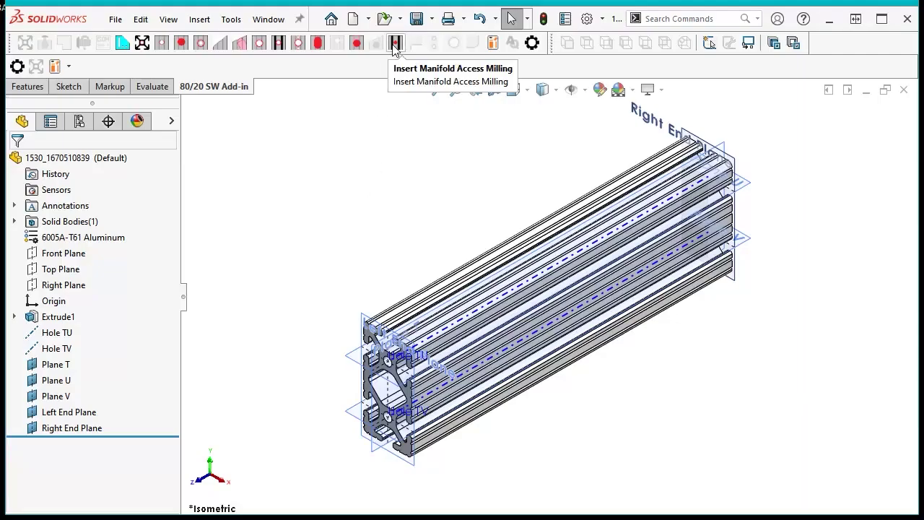
Start a manifold access mill on the face between the slots, referencing Plane U and Plane V.
left_click(395, 45)
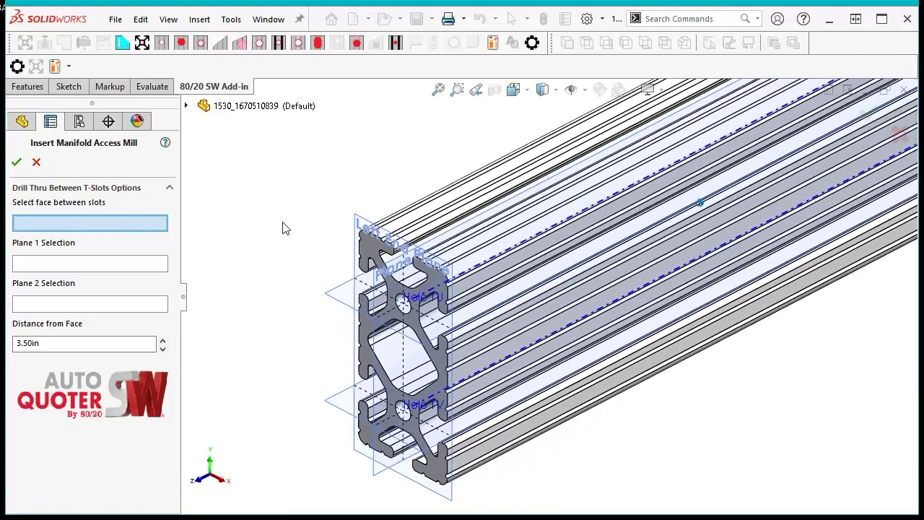
left_click(489, 322)
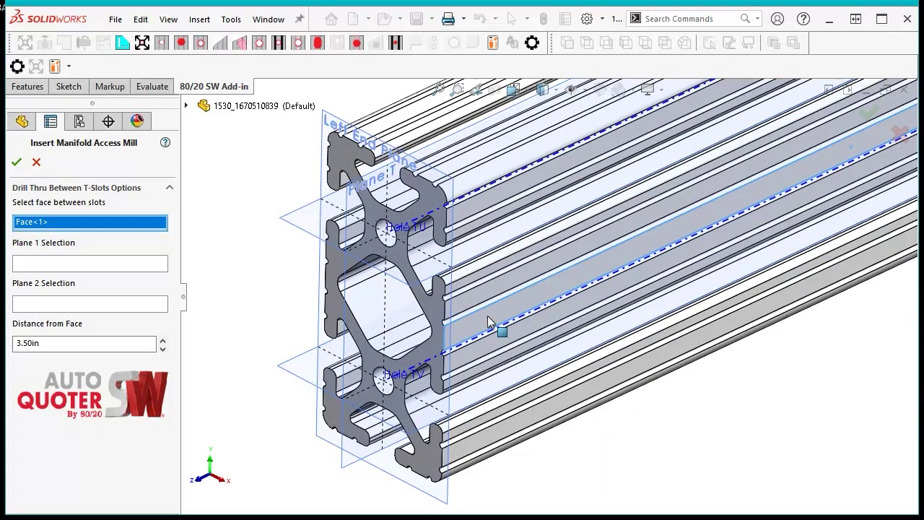
left_click(489, 323)
left_click(489, 320)
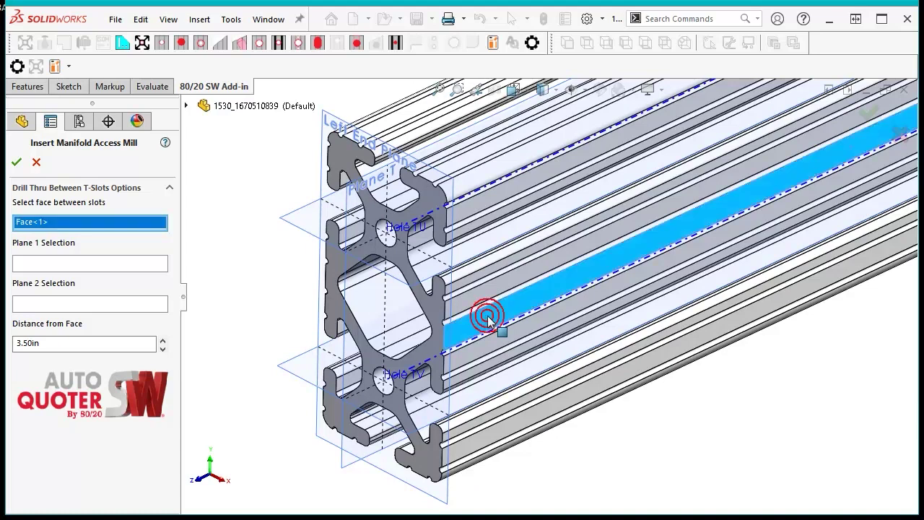
left_click(50, 268)
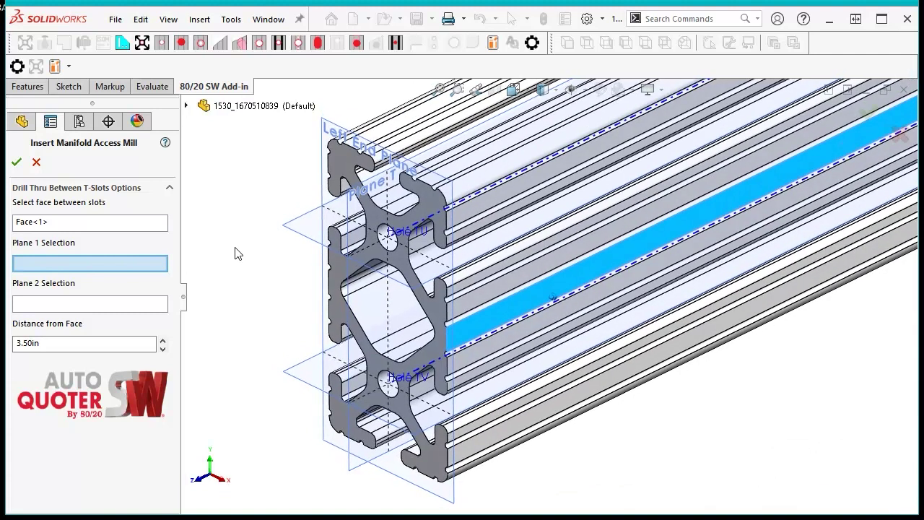
left_click(300, 241)
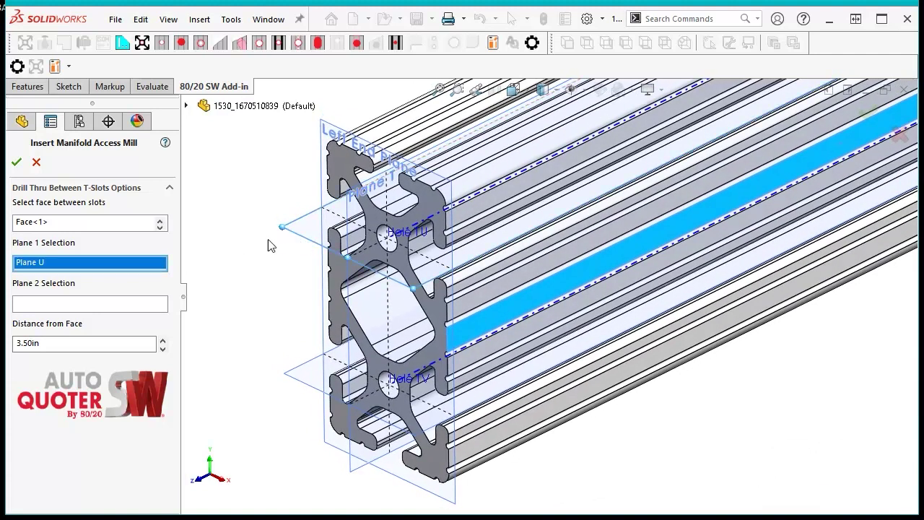
left_click(117, 307)
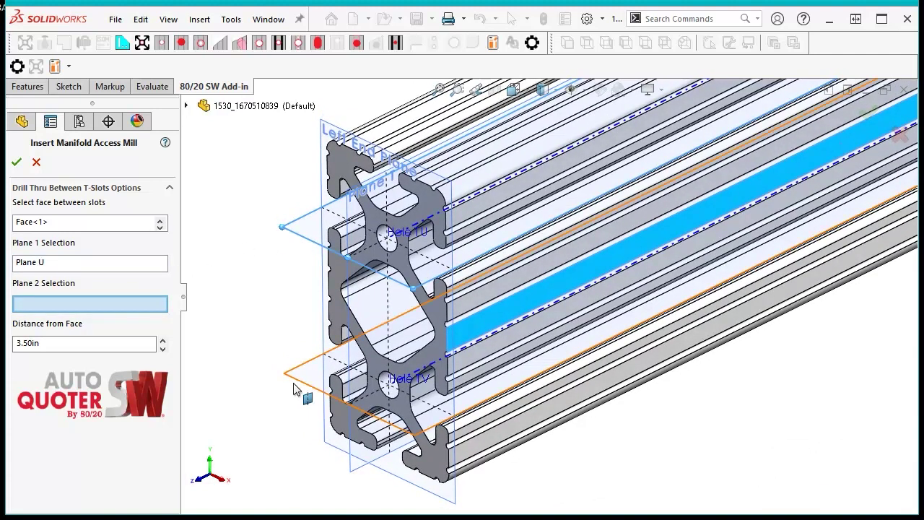
left_click(296, 378)
Change the distance from the face from 3.50 in to 2 and apply the mill.
left_click(117, 345)
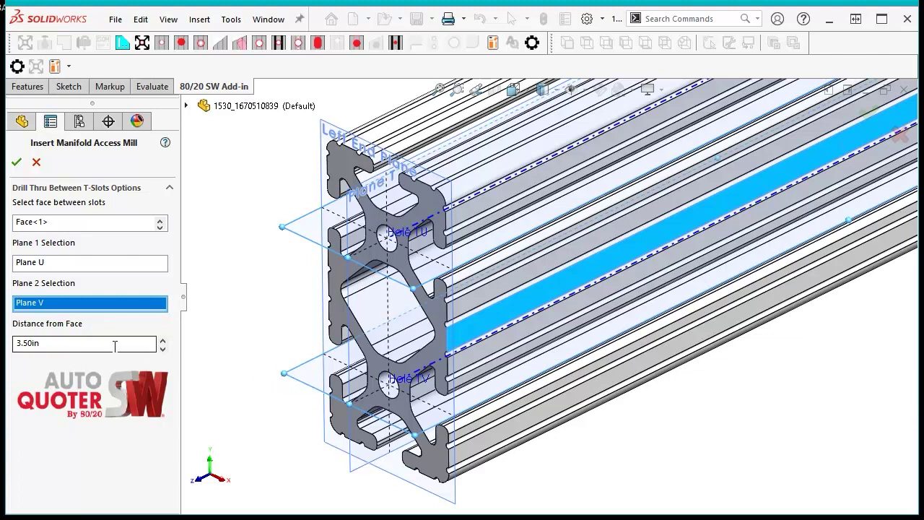
left_click_drag(114, 345, 27, 346)
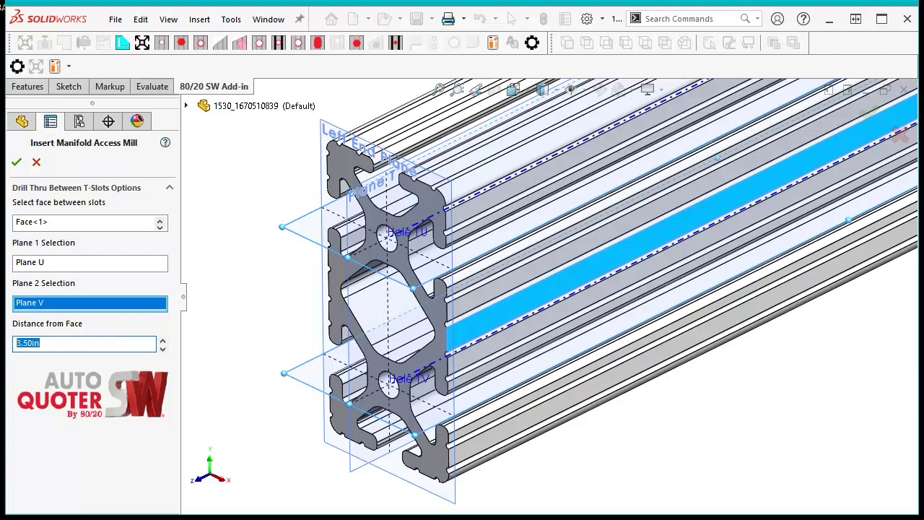
type("2.25")
left_click(16, 162)
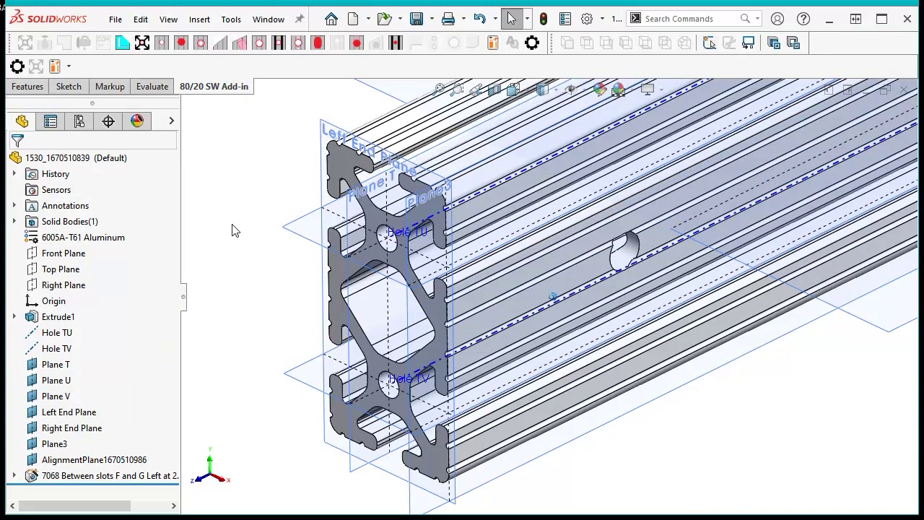